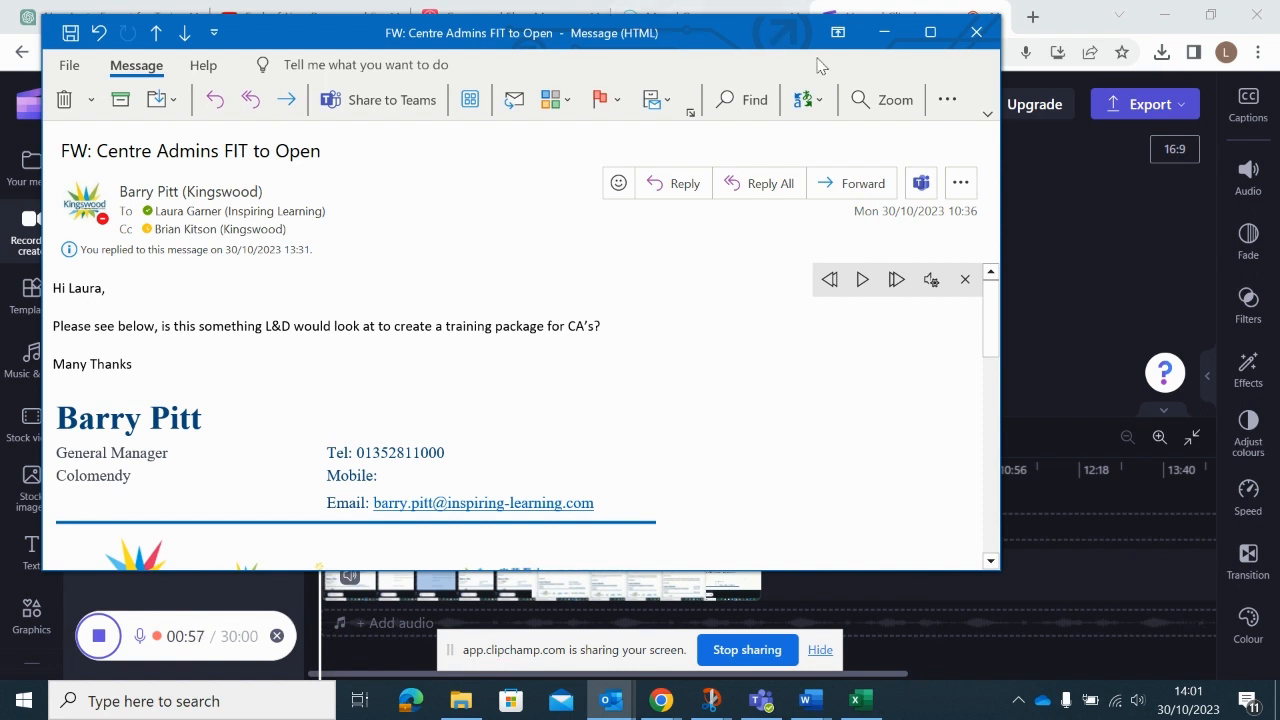
Open the forwarded Centre Admins message in Immersive Reader.
left_click(947, 102)
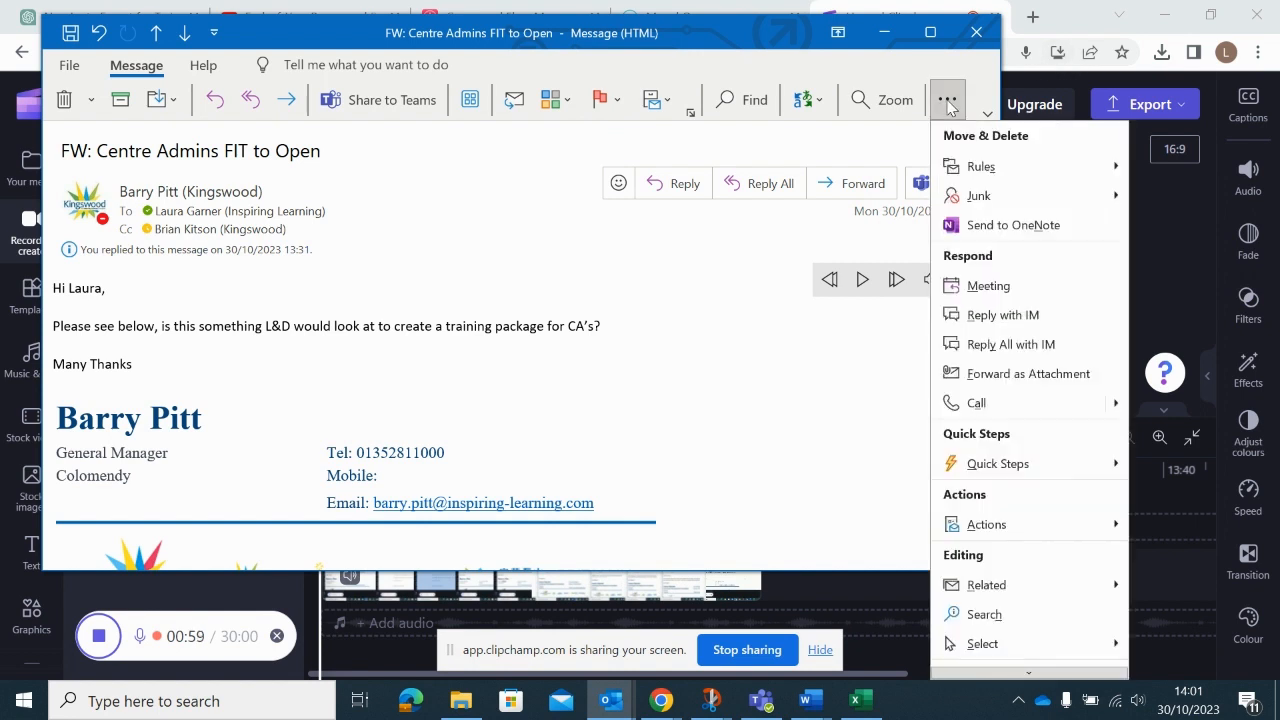
scroll(1046, 370, "down", 3)
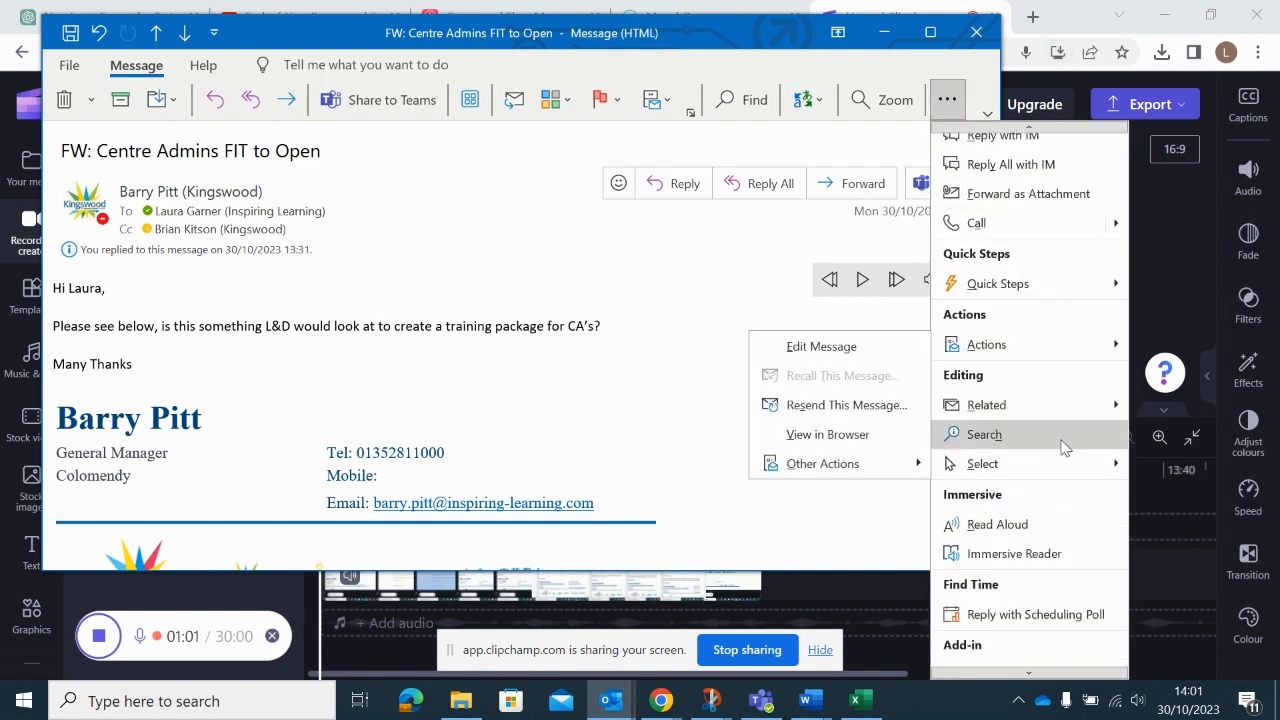
left_click(1004, 553)
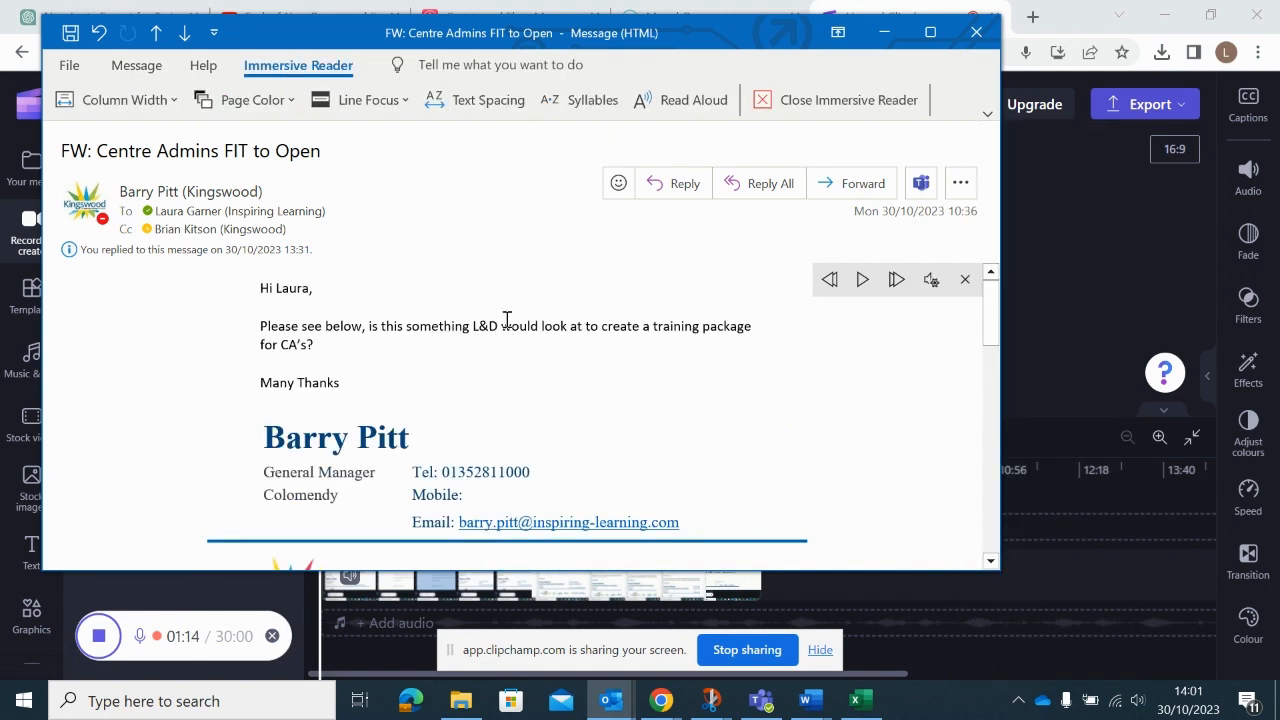
Compare the message with and without Text Spacing, leaving the wider spacing turned on.
left_click(465, 100)
scroll(519, 296, "up", 3)
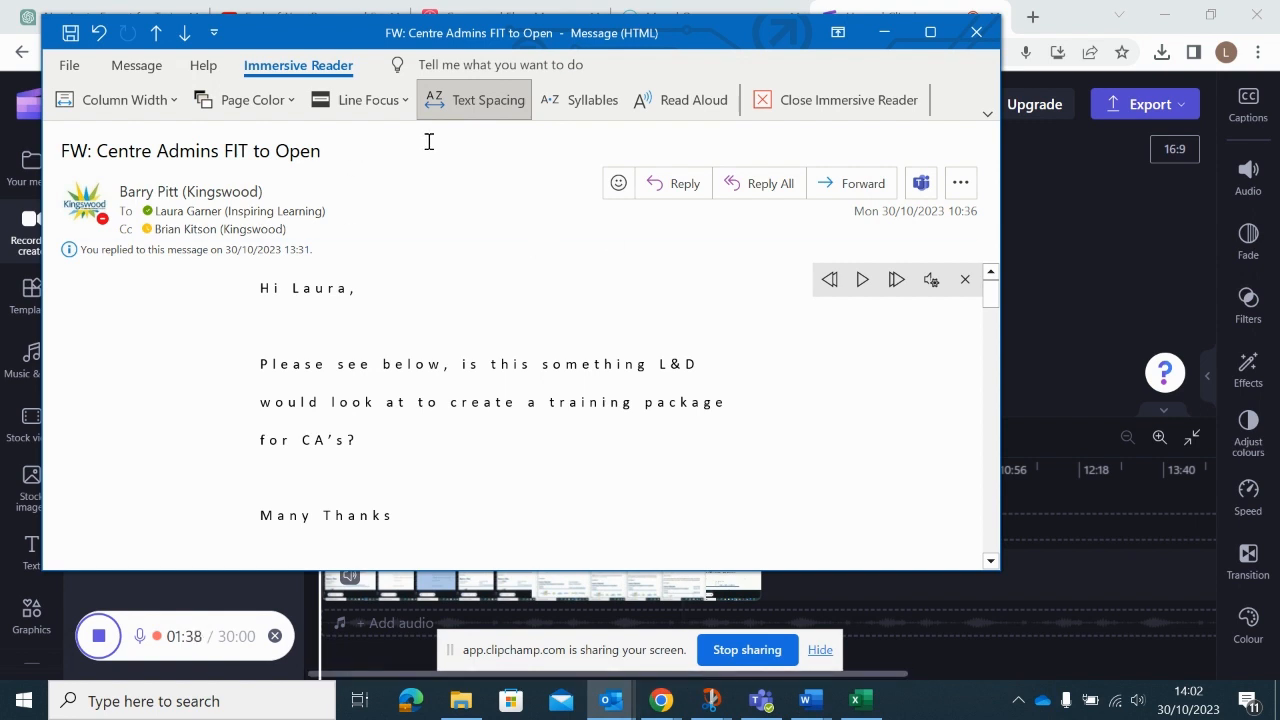
left_click(469, 100)
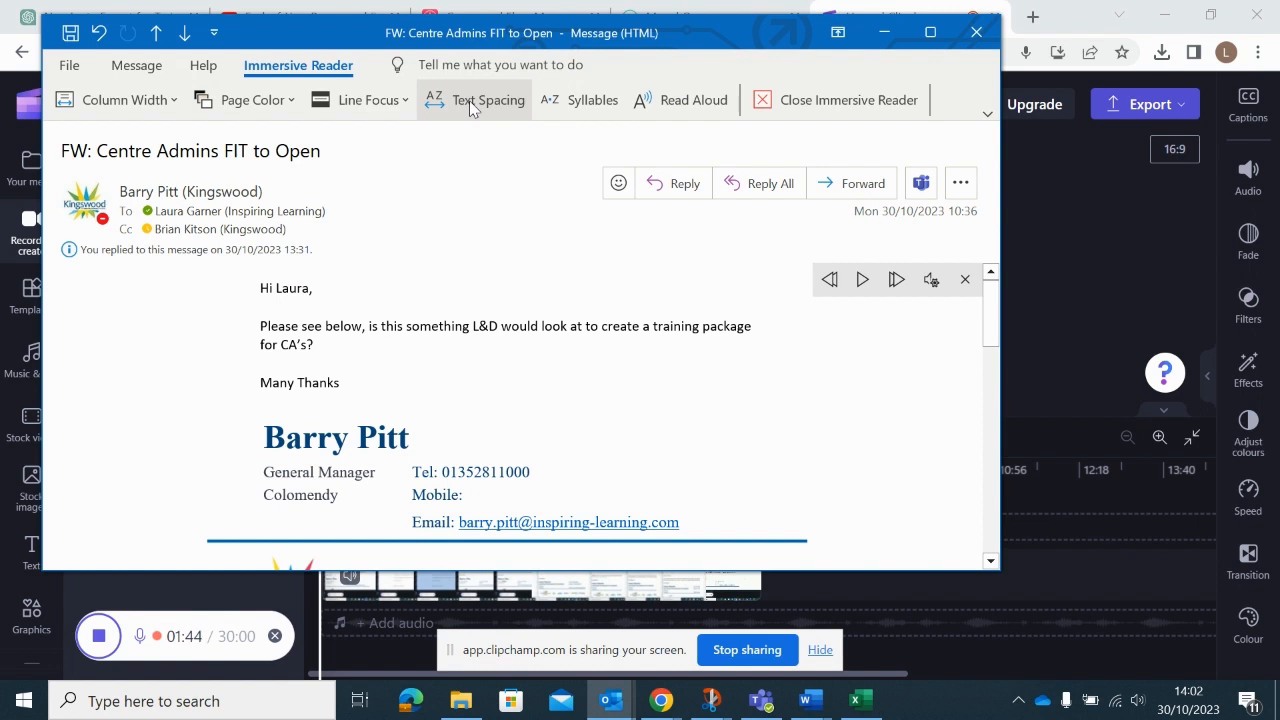
left_click(469, 100)
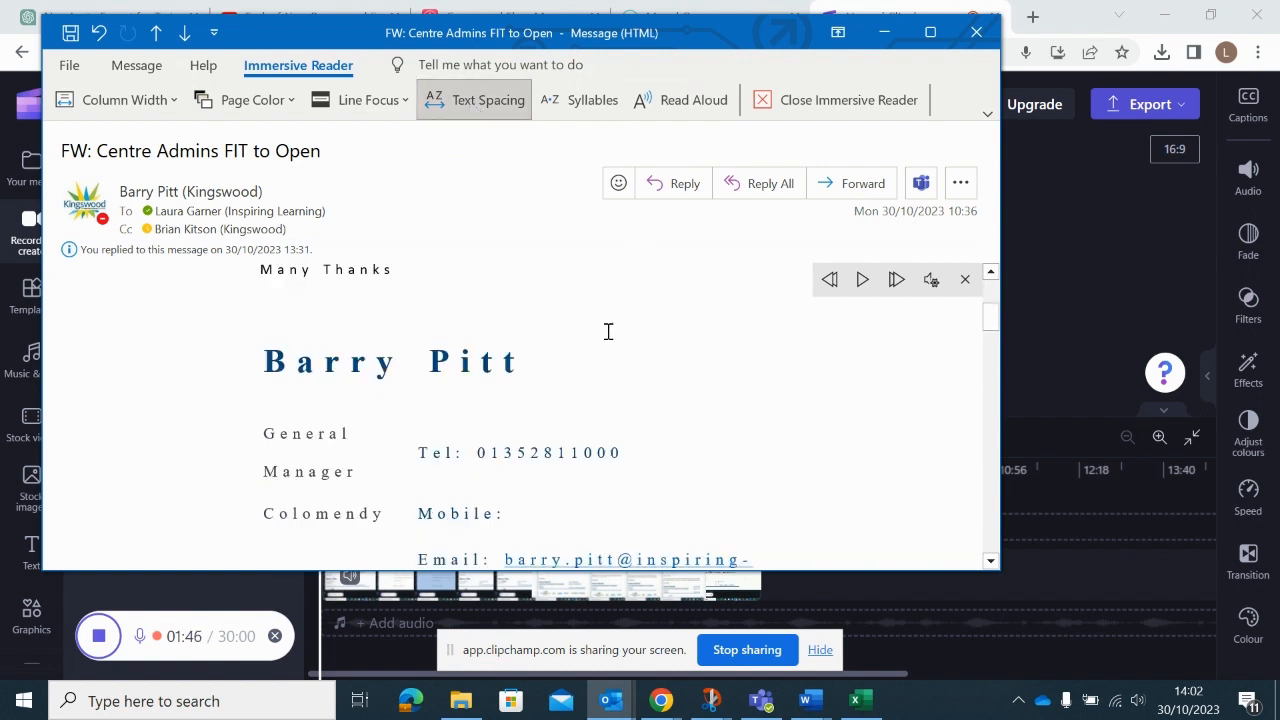
scroll(607, 334, "up", 5)
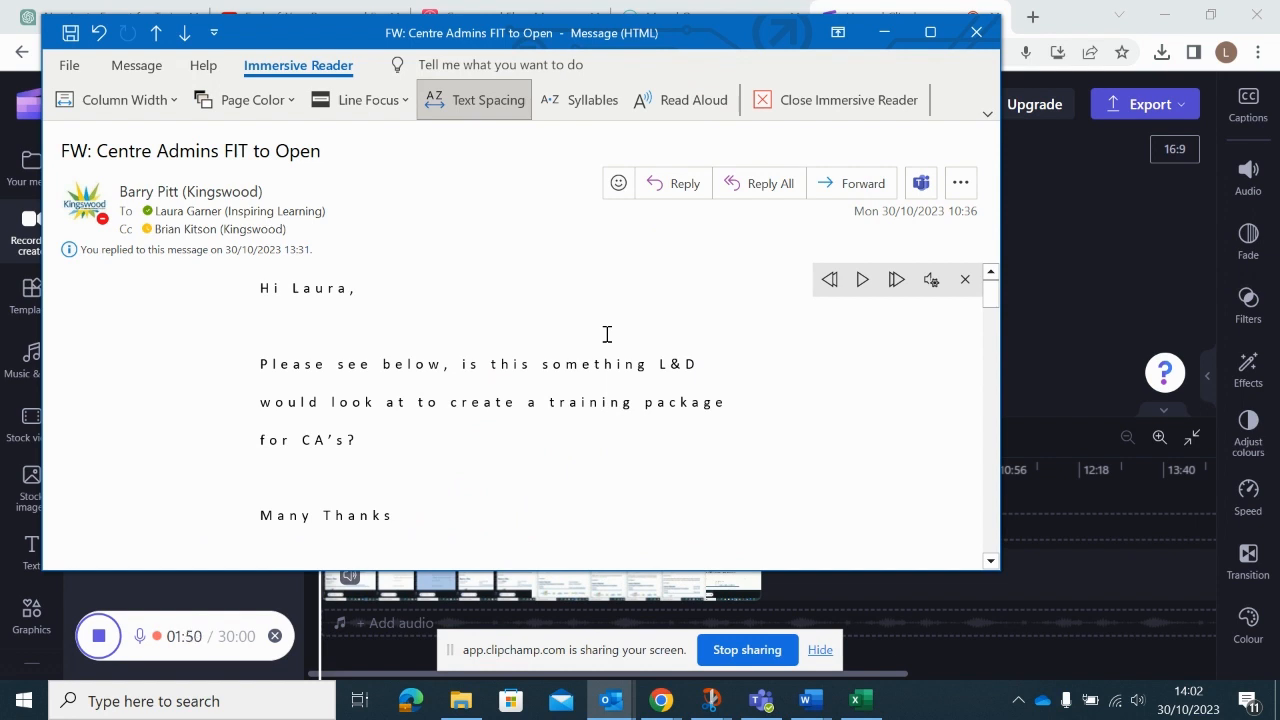
Try light blue and yellow page colours behind the message and settle on light blue.
left_click(292, 100)
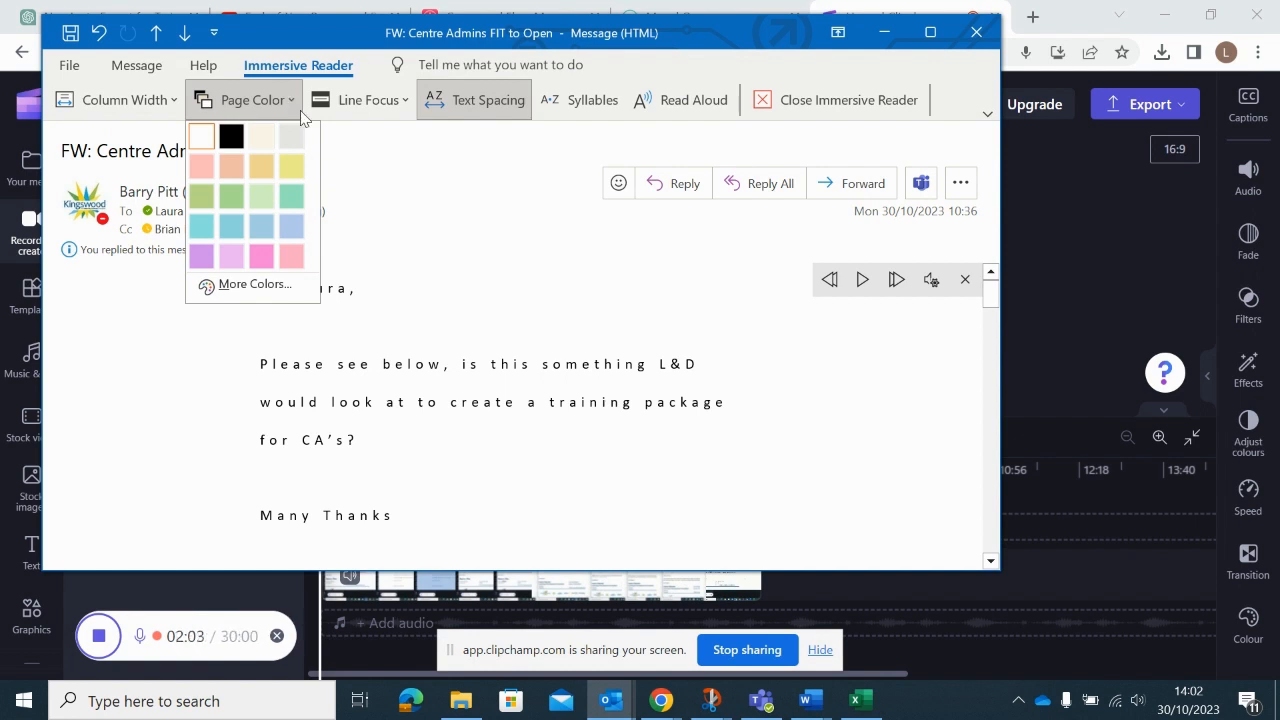
left_click(287, 229)
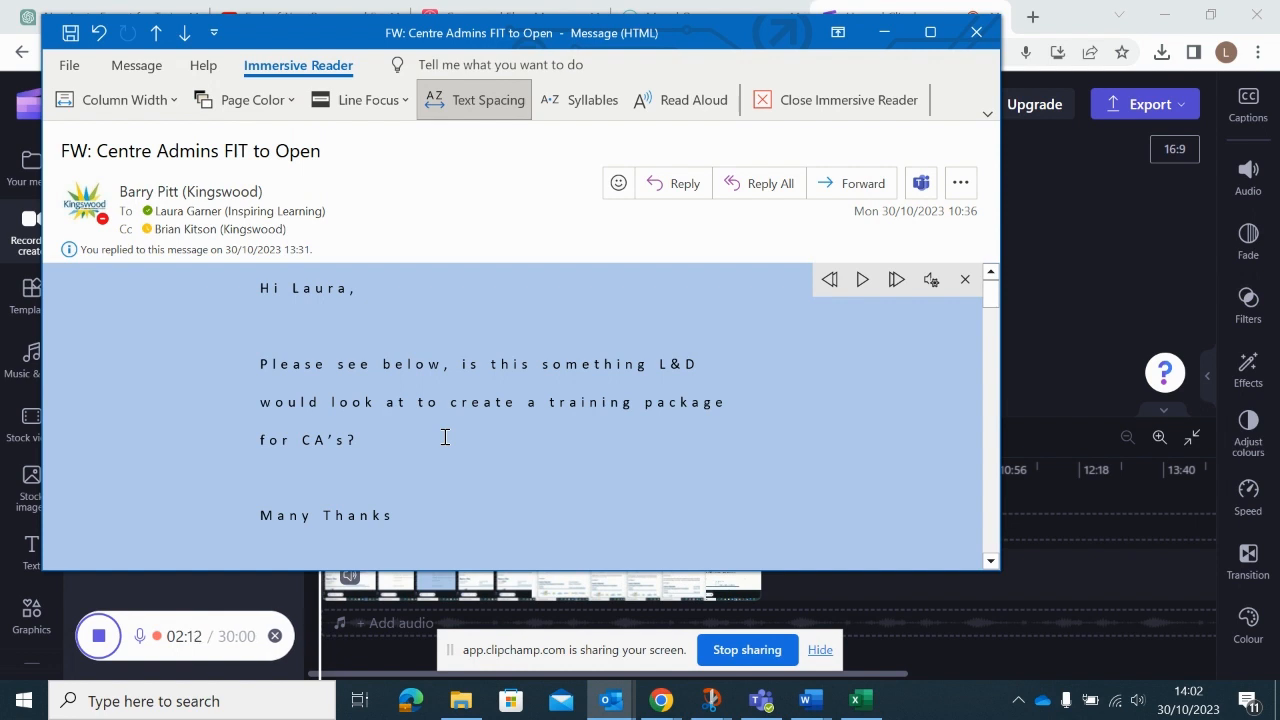
left_click(290, 100)
left_click(285, 160)
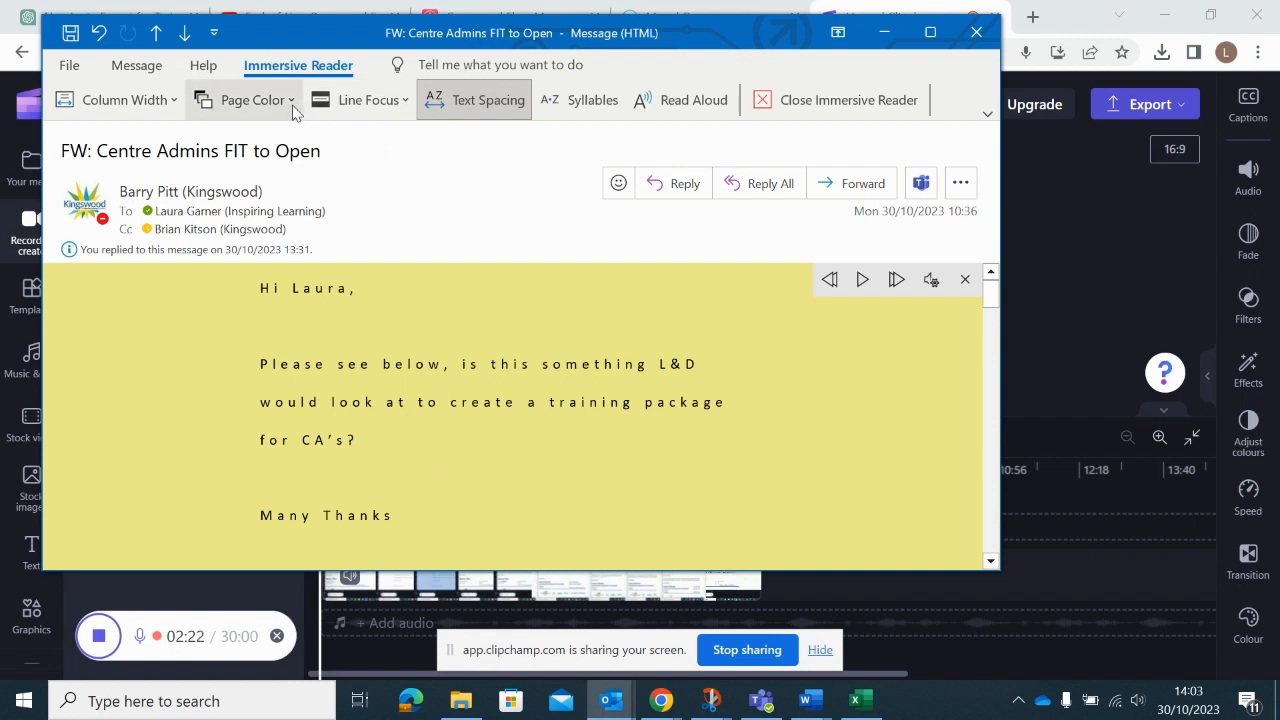
left_click(255, 100)
left_click(300, 213)
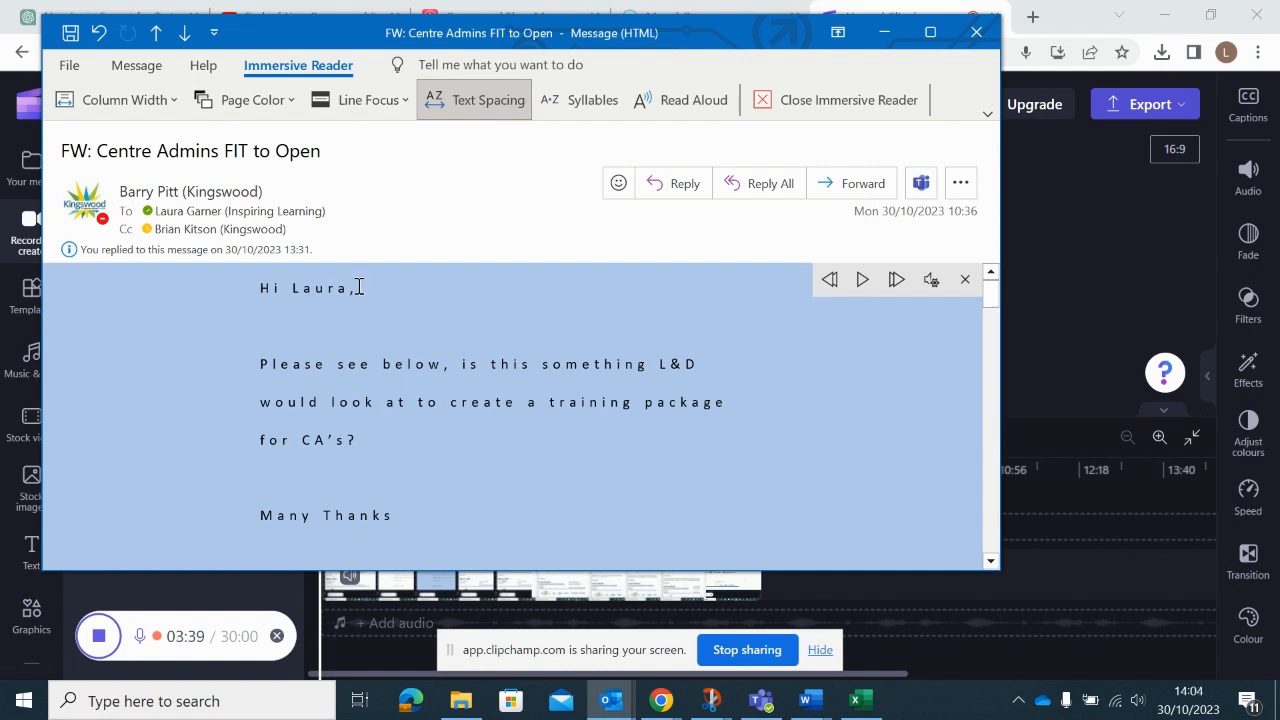
Step through the message with One Line focus down to "Many Thanks" and set line focus back to None.
left_click(347, 102)
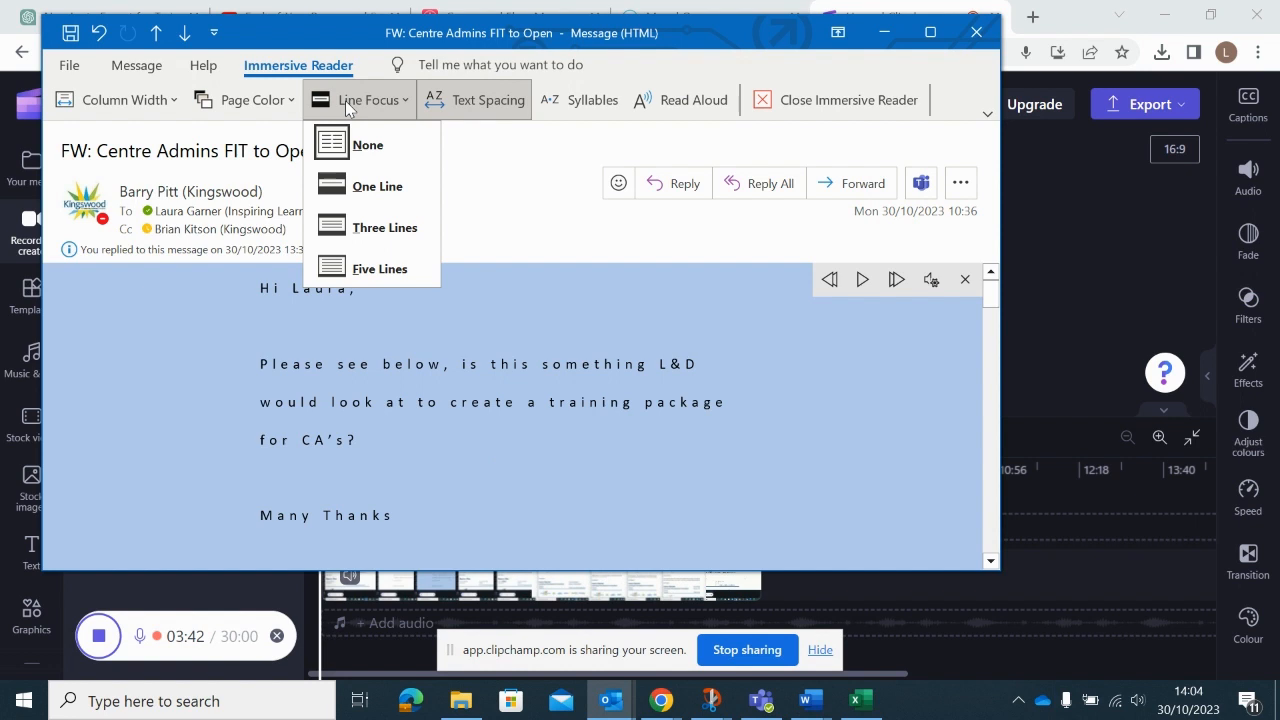
left_click(358, 187)
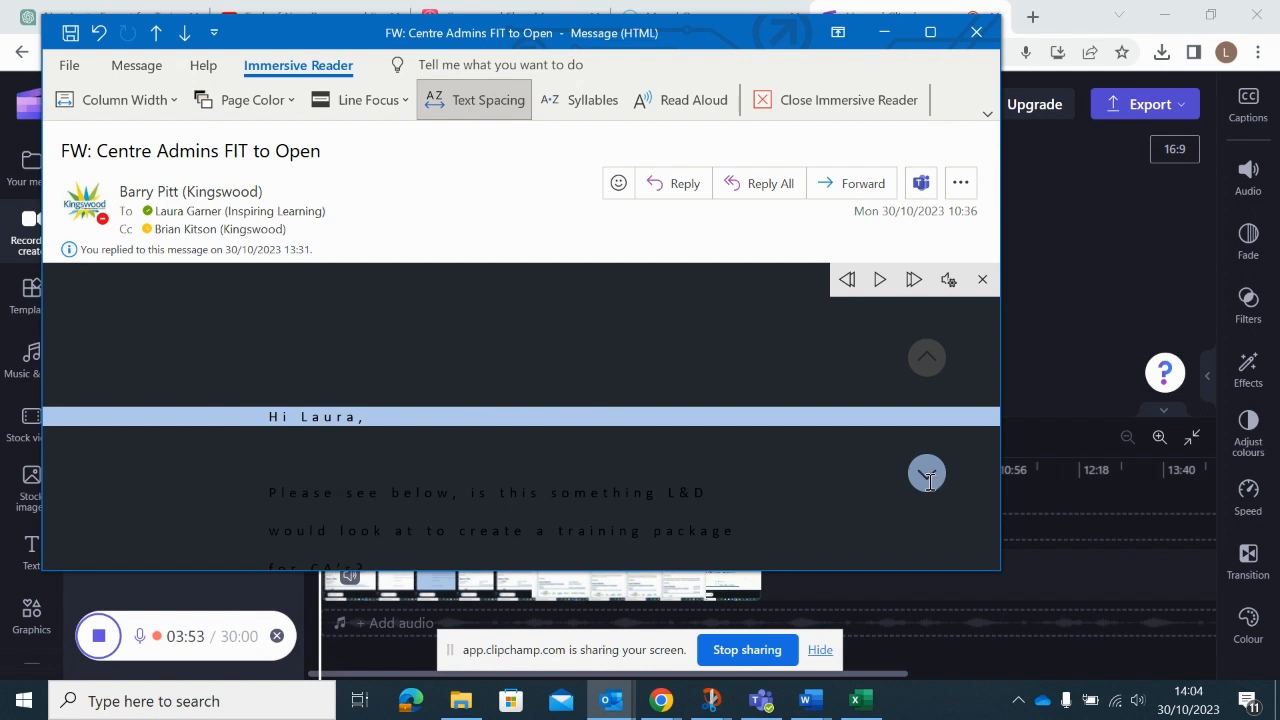
left_click(927, 476)
left_click(928, 482)
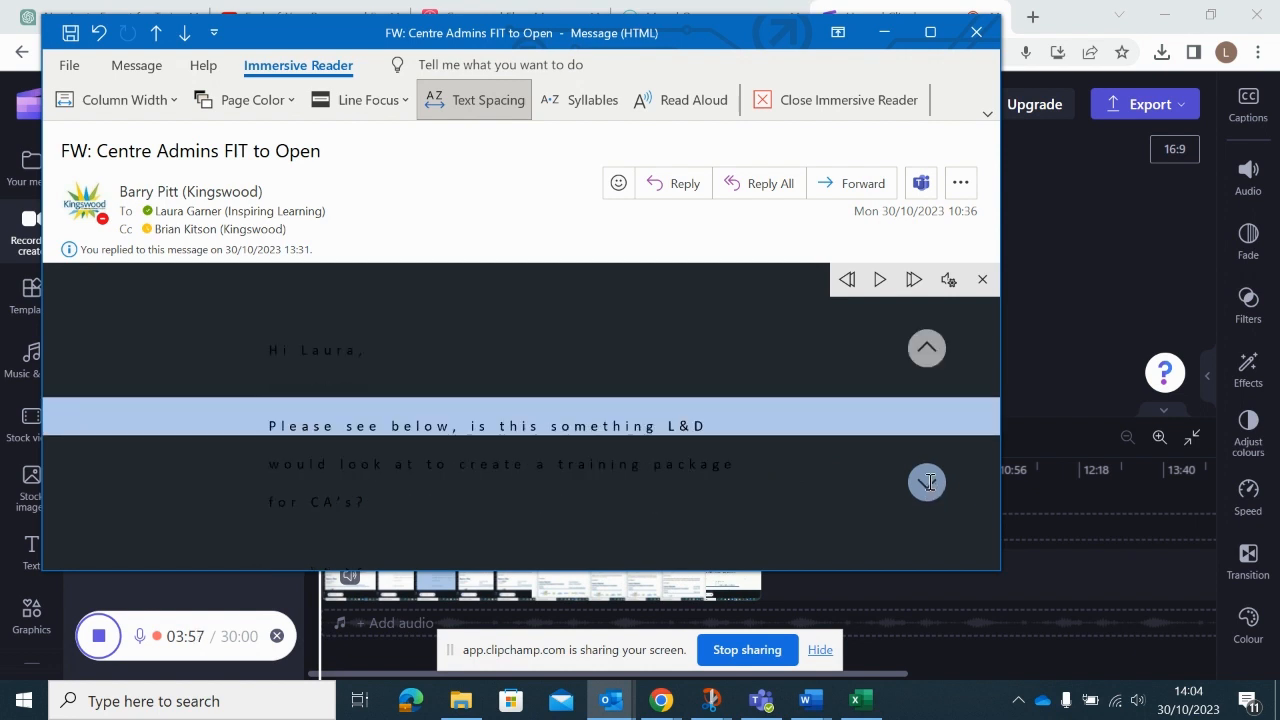
left_click(928, 482)
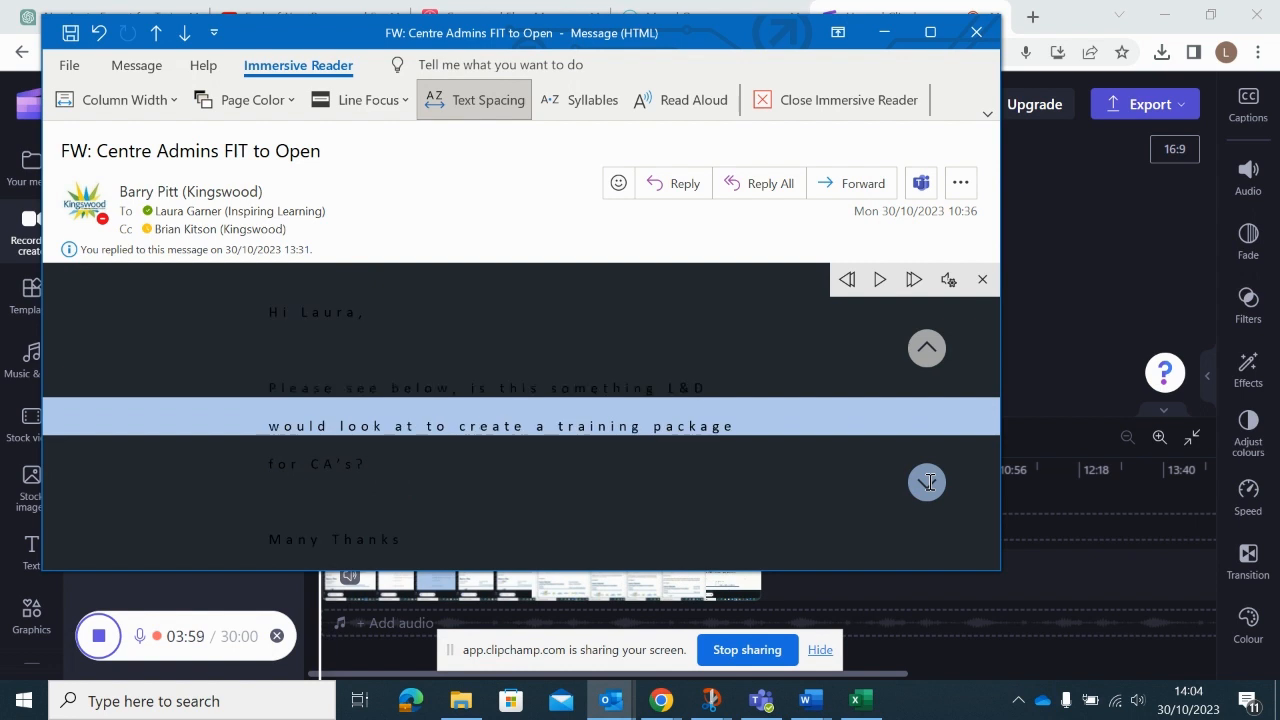
left_click(928, 482)
left_click(928, 482)
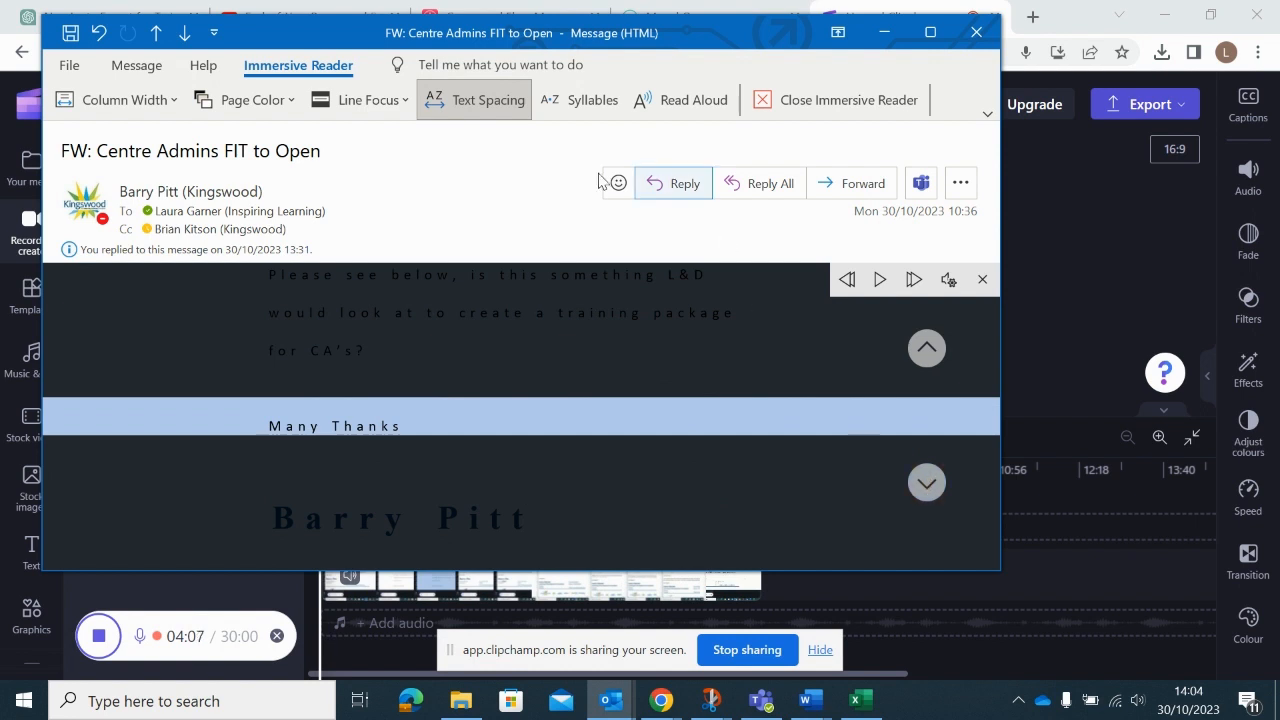
left_click(368, 100)
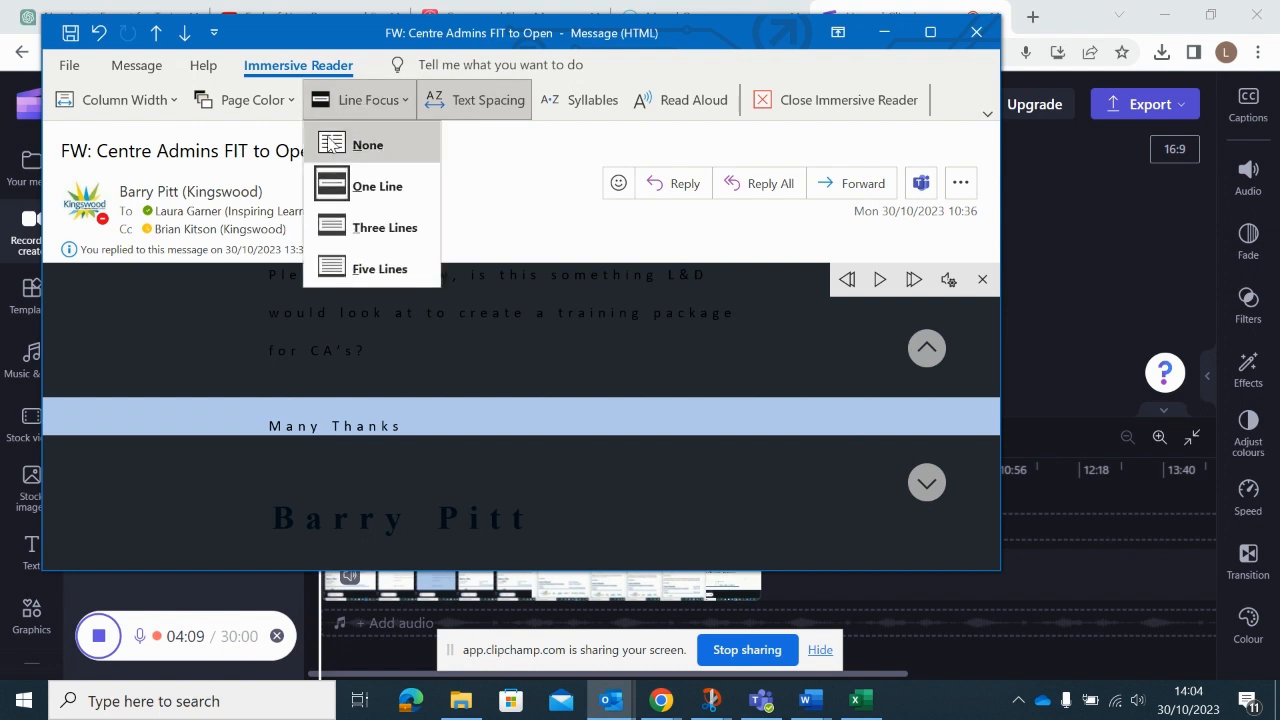
left_click(332, 142)
Try the Wide and Very Narrow column widths on the message and settle on Moderate.
left_click(111, 100)
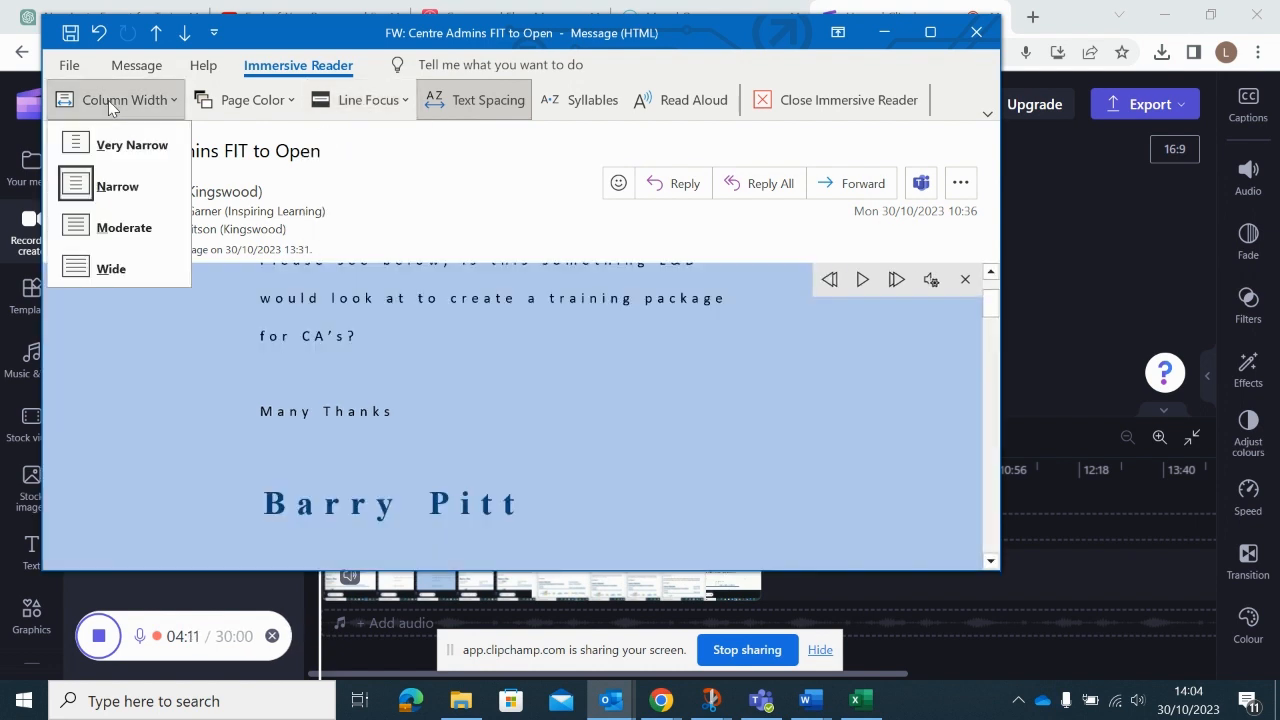
left_click(148, 275)
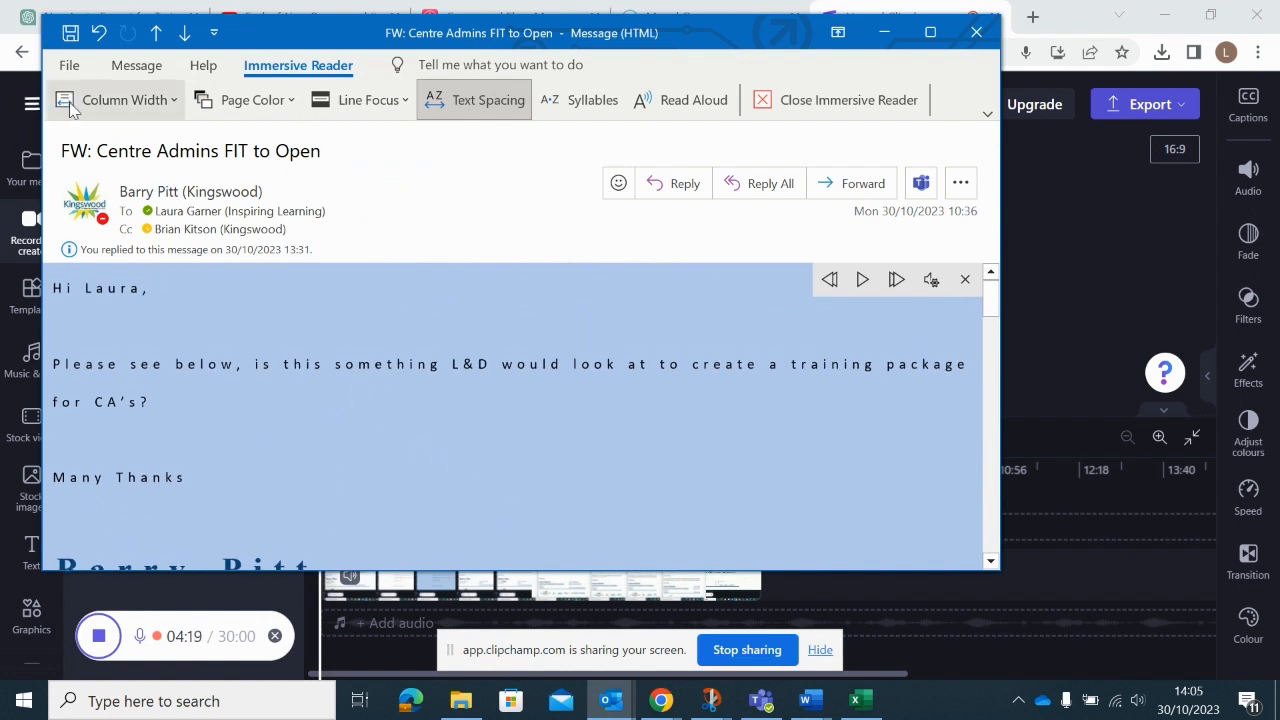
left_click(115, 100)
left_click(85, 146)
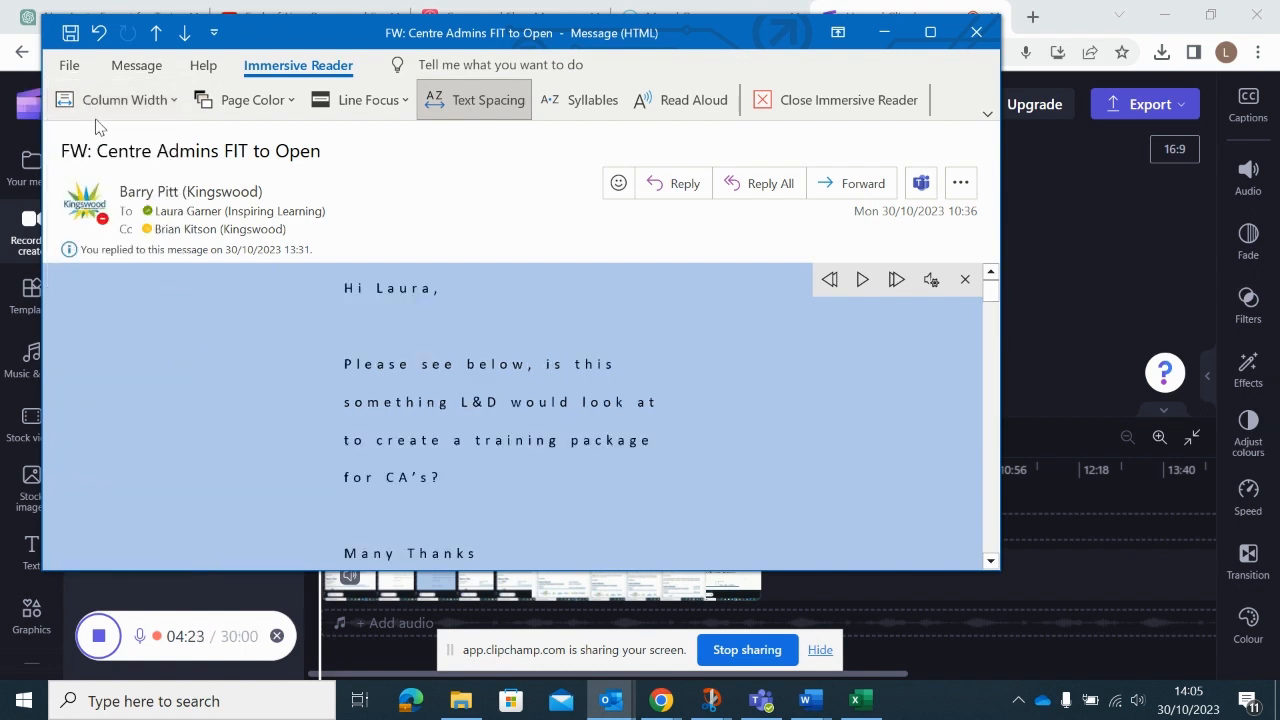
left_click(100, 104)
left_click(110, 232)
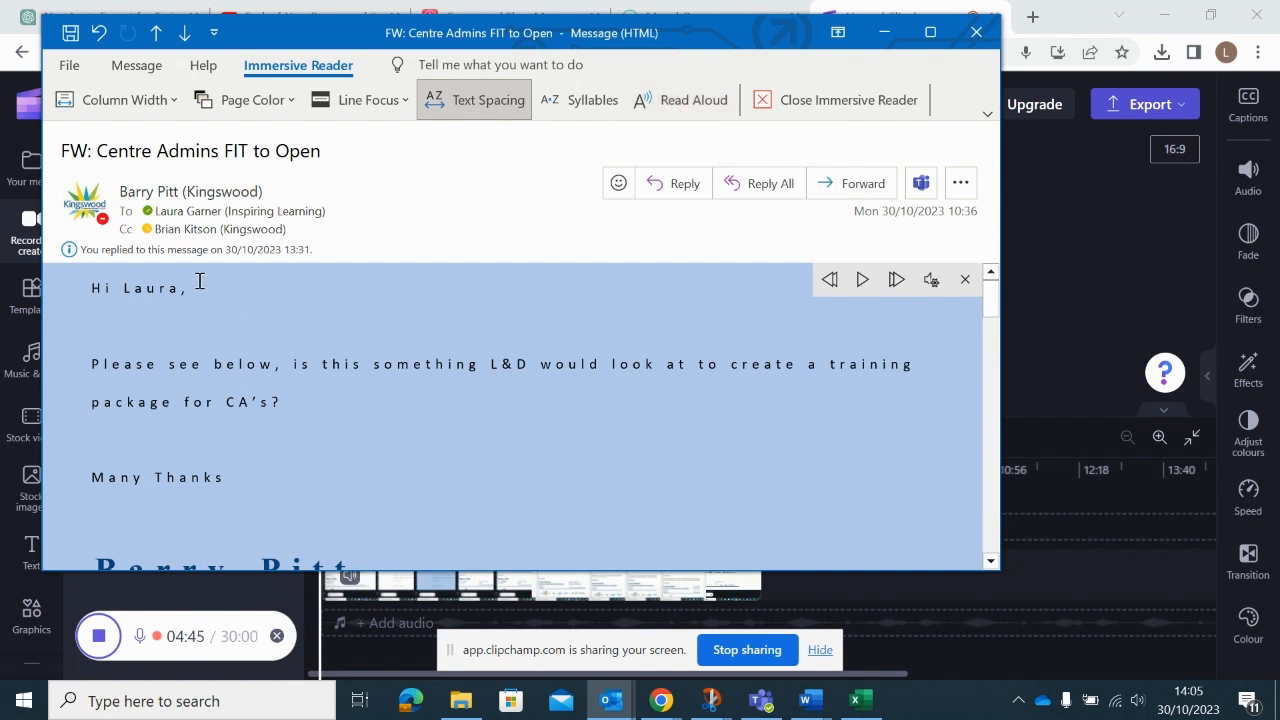
Have the opening of the message read aloud and pause the playback.
left_click(686, 101)
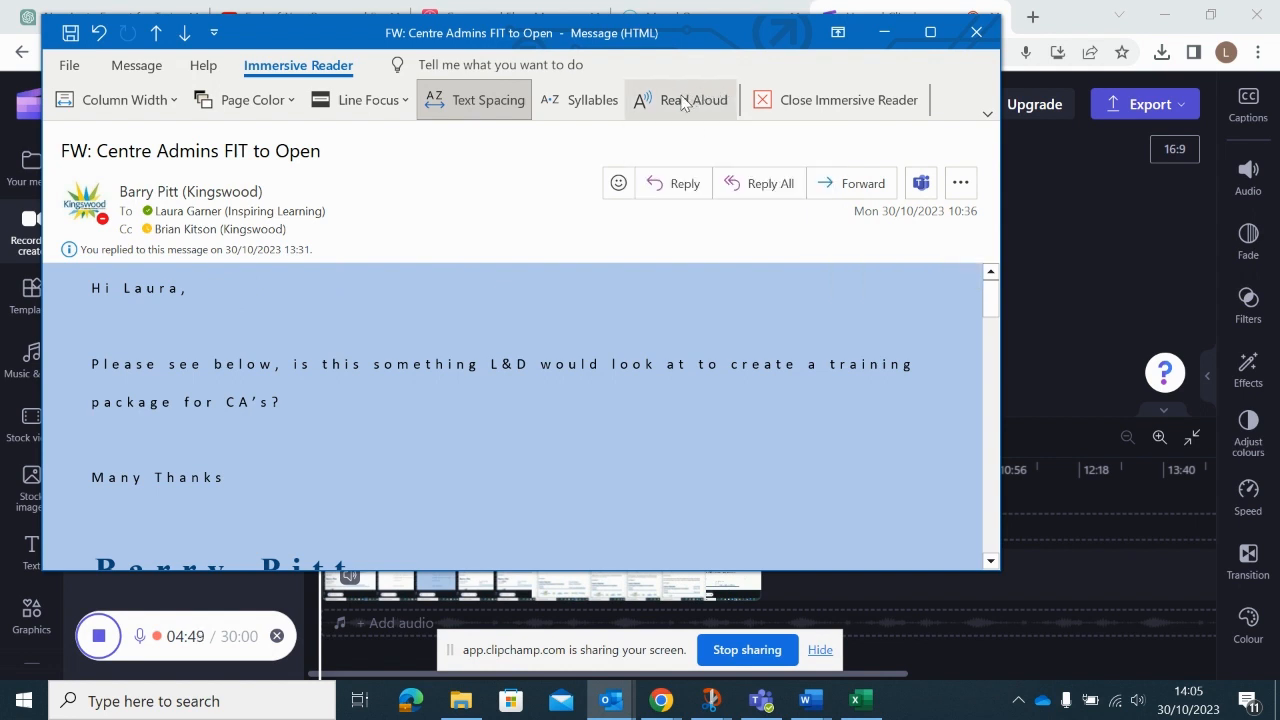
left_click(667, 104)
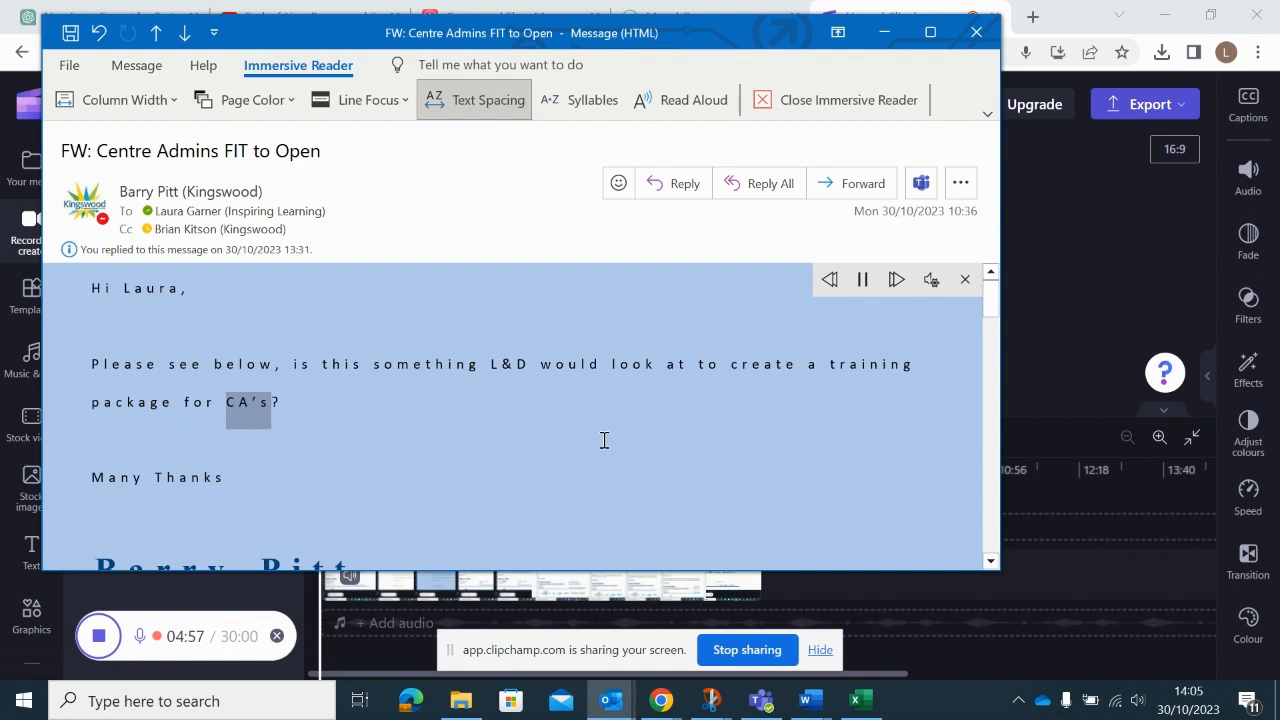
left_click(862, 279)
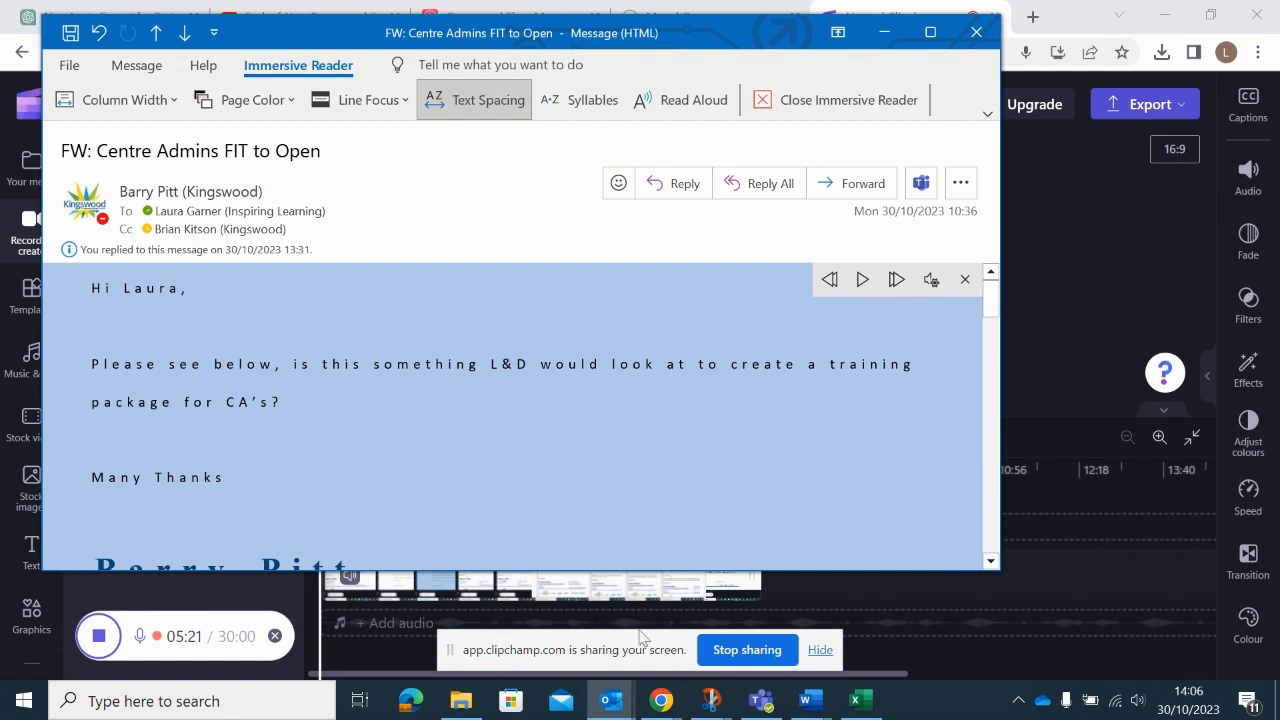
Switch to the untitled draft message and hide the screen-sharing notice.
left_click(610, 701)
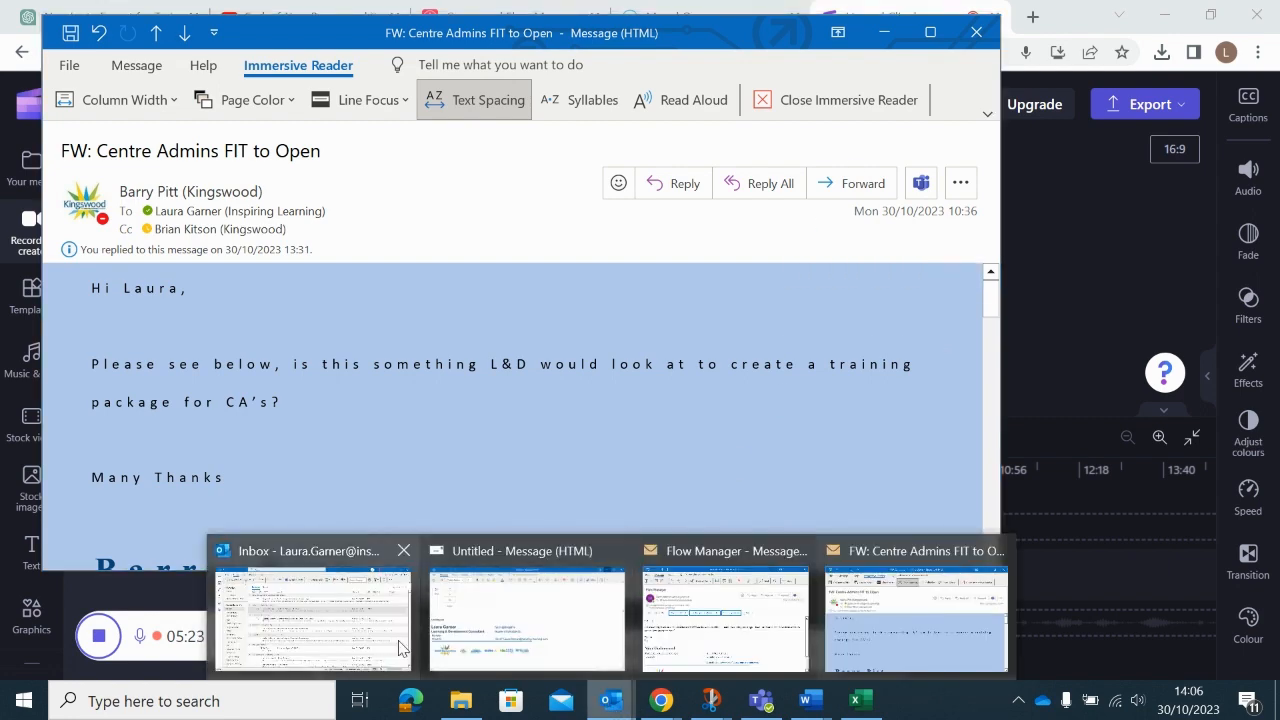
left_click(534, 663)
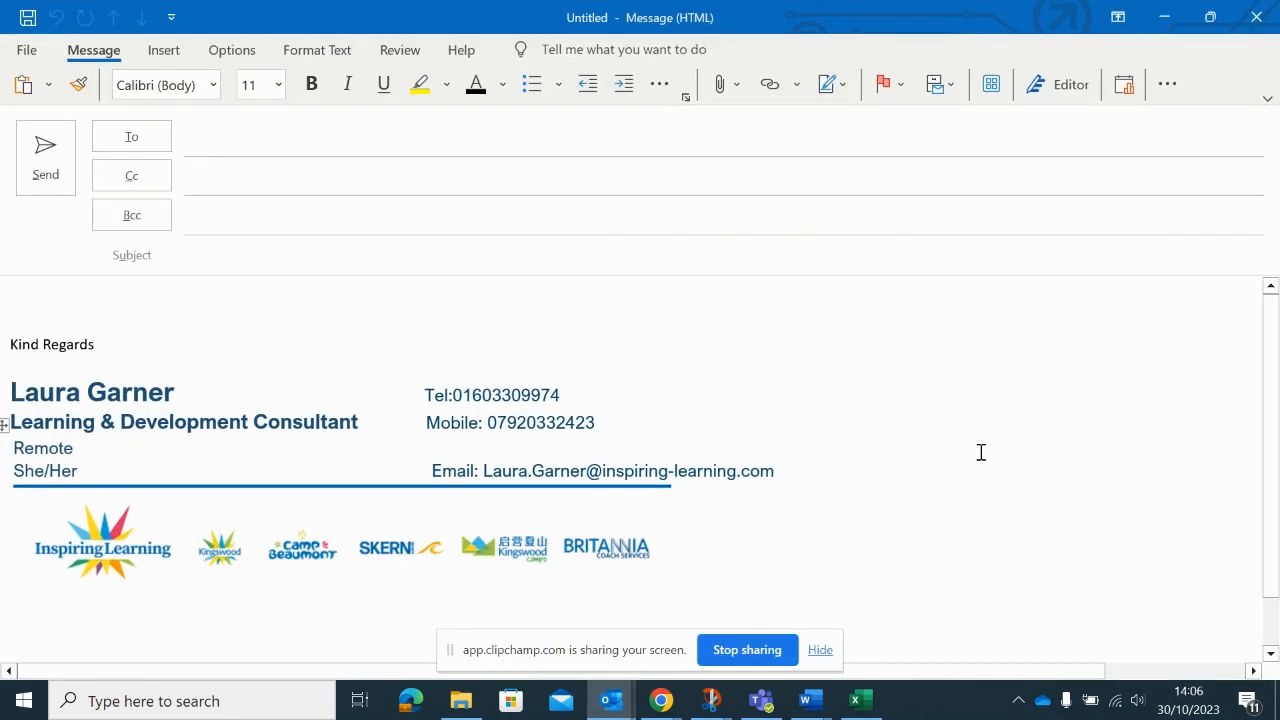
left_click(820, 650)
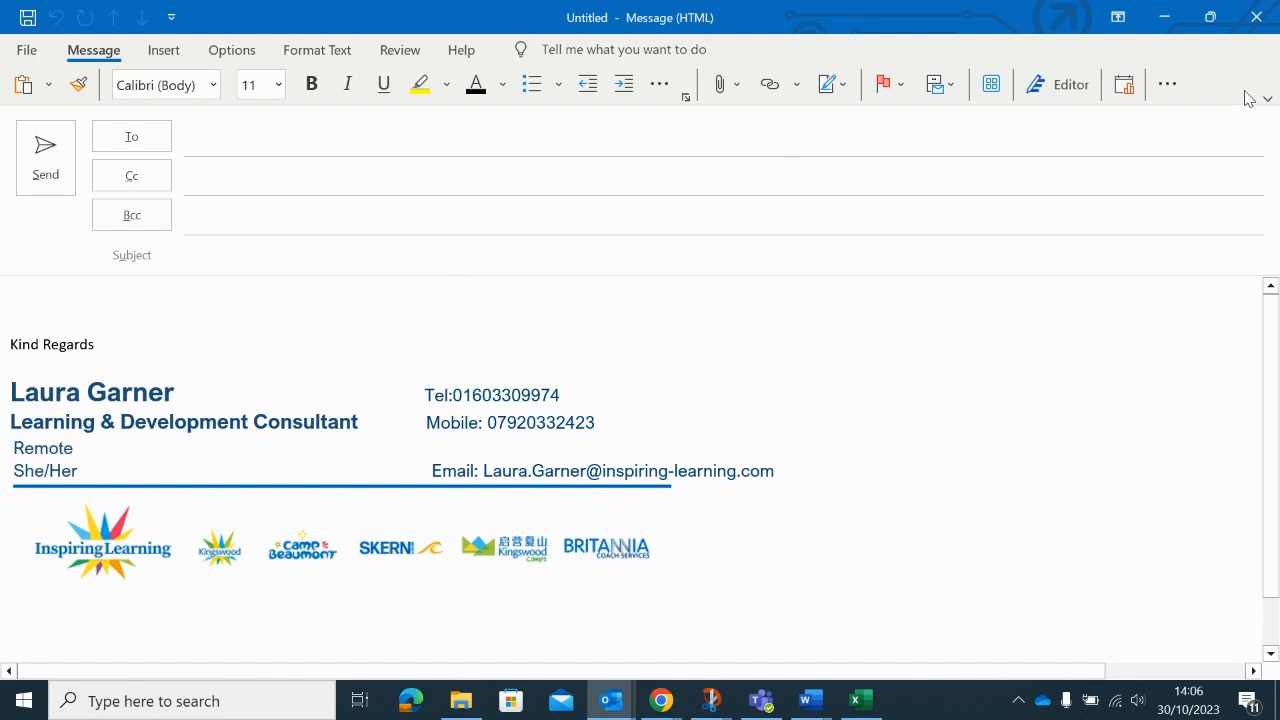
Dictate a body starting "Hello everyone." that shares the hack found in the three dots extra commands, and close the dictation controls.
left_click(1170, 88)
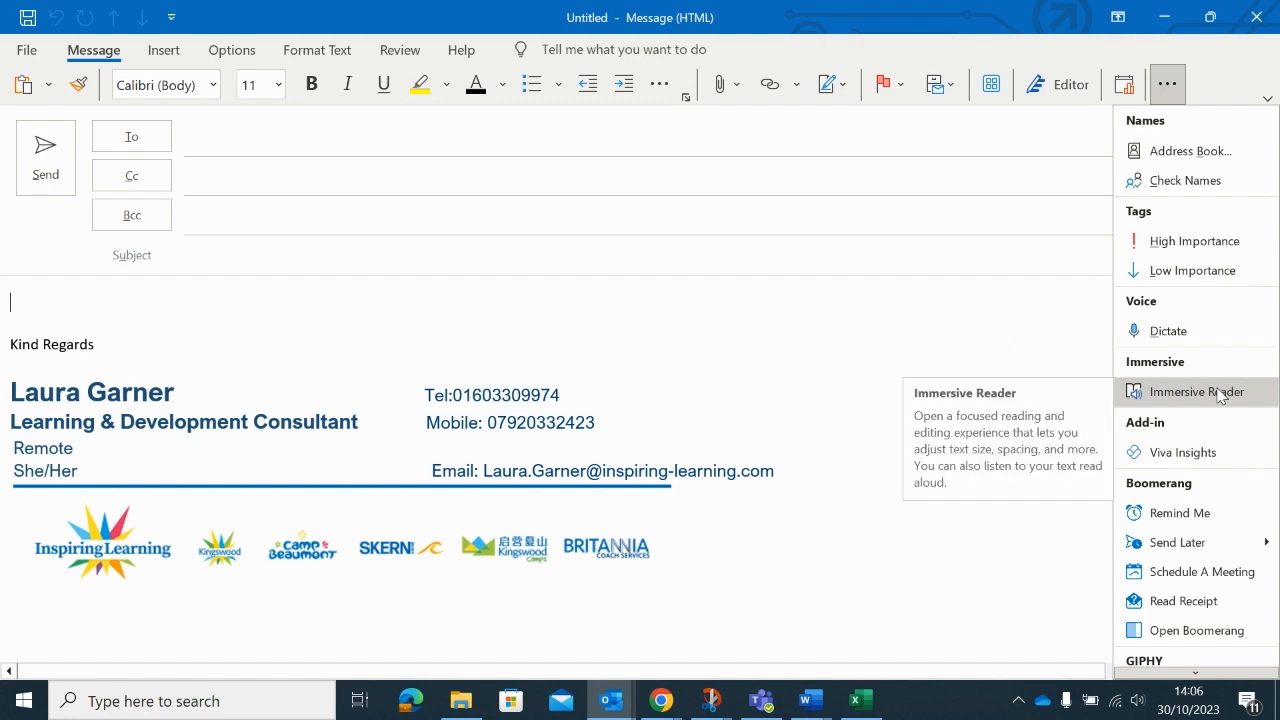
scroll(1220, 394, "down", 2)
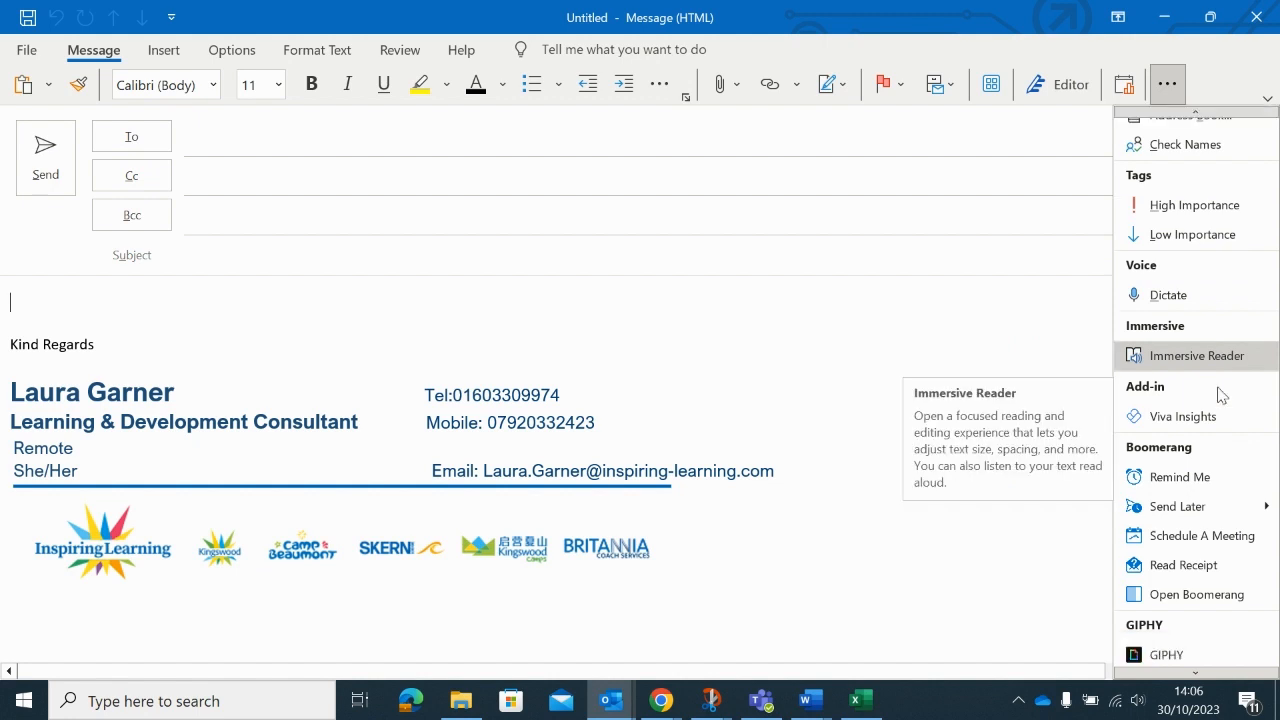
scroll(1220, 394, "up", 2)
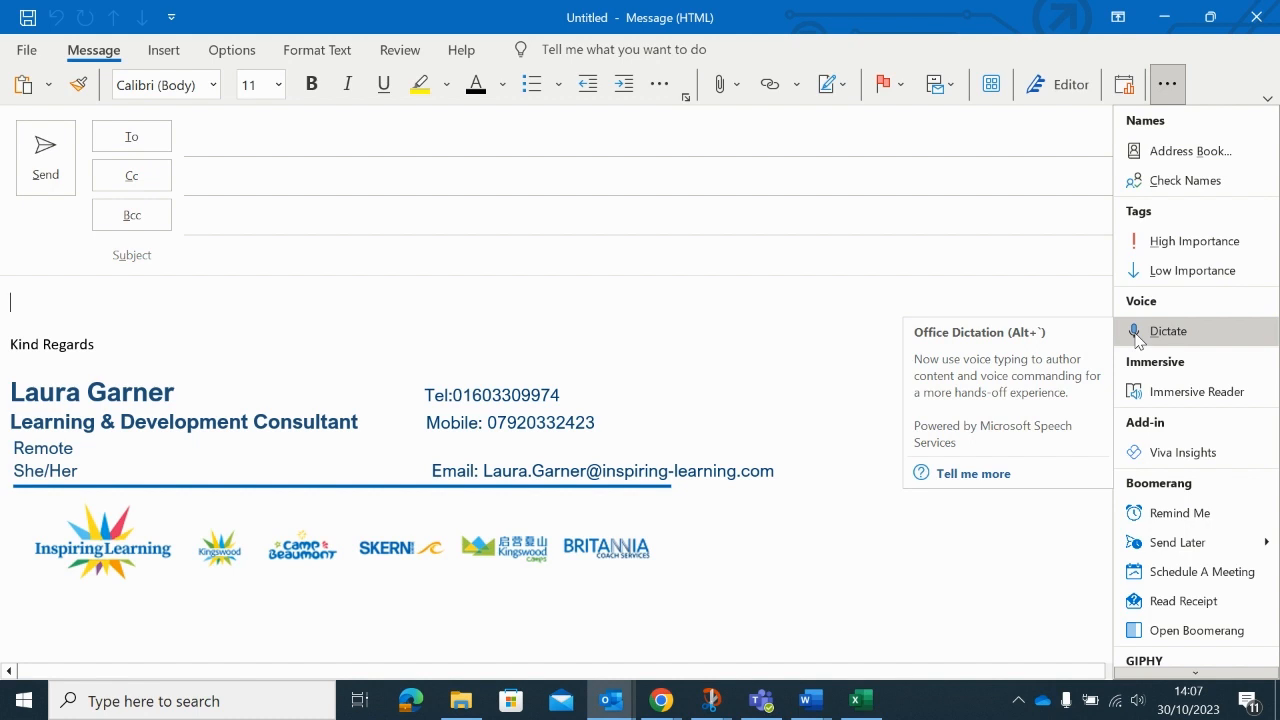
left_click(1167, 331)
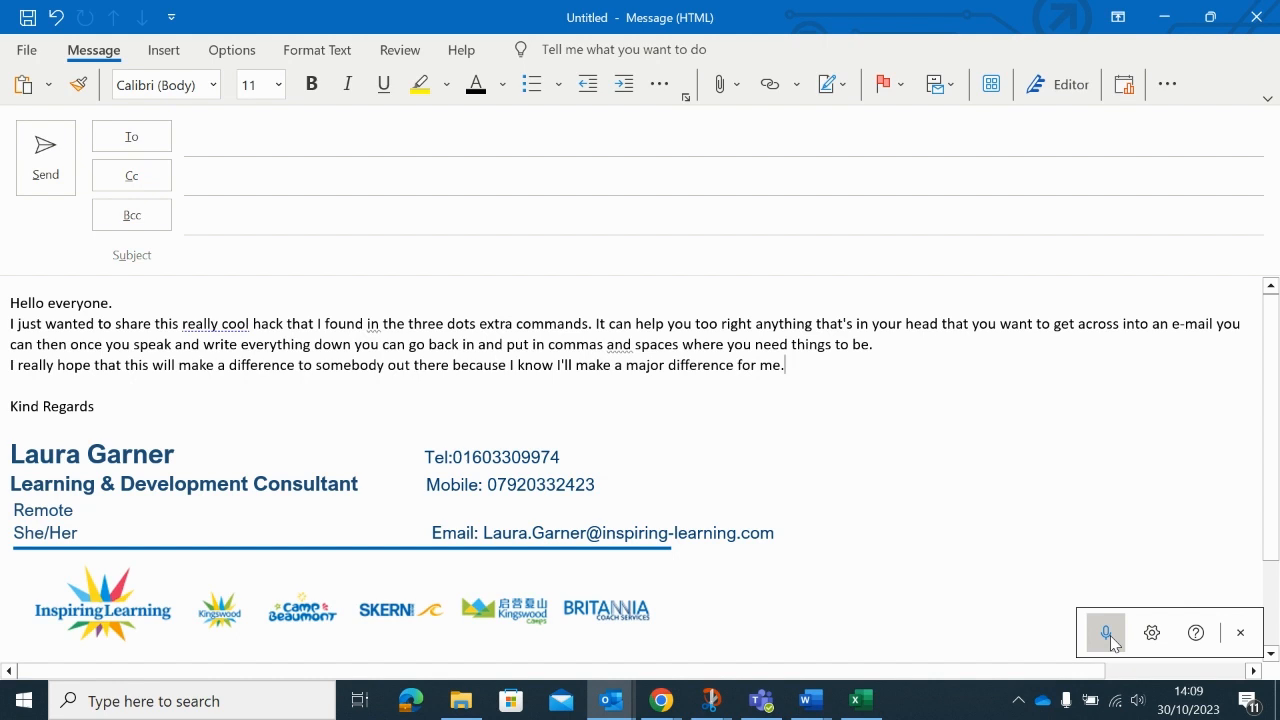
left_click(1241, 634)
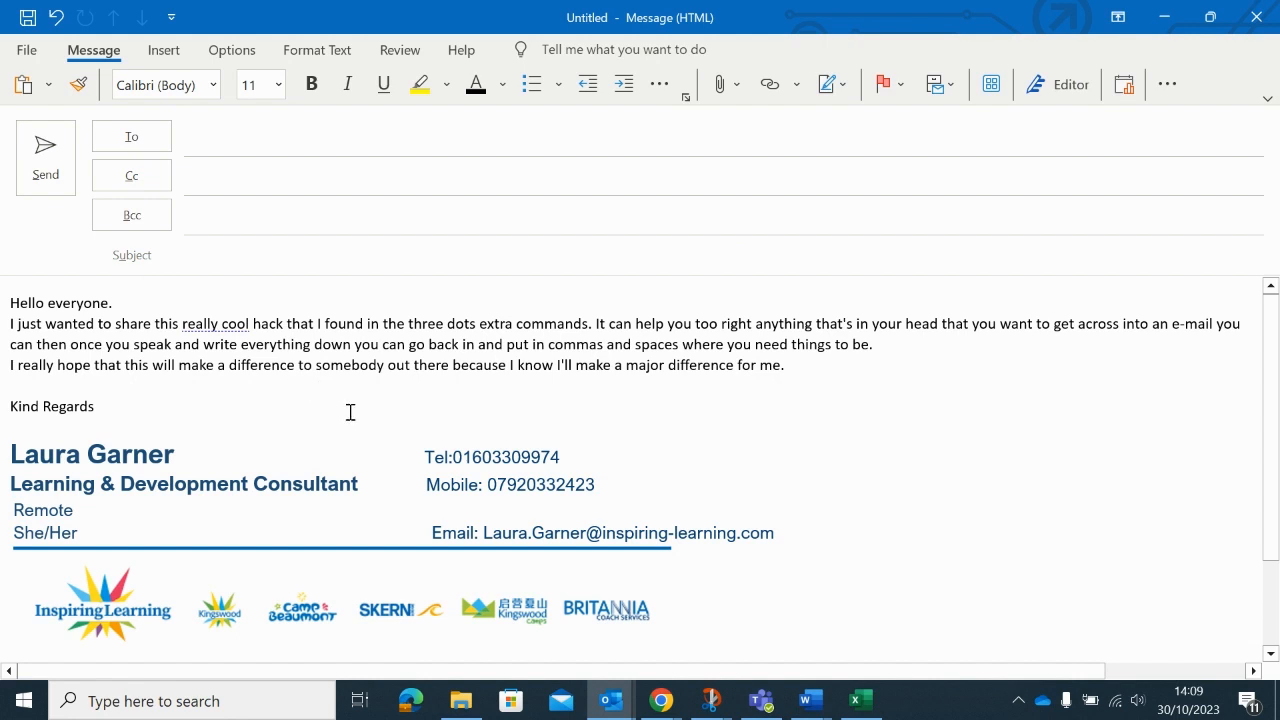
Check the draft with Editor and replace "really cool" with "cool" in the body using the suggested correction.
left_click(1062, 86)
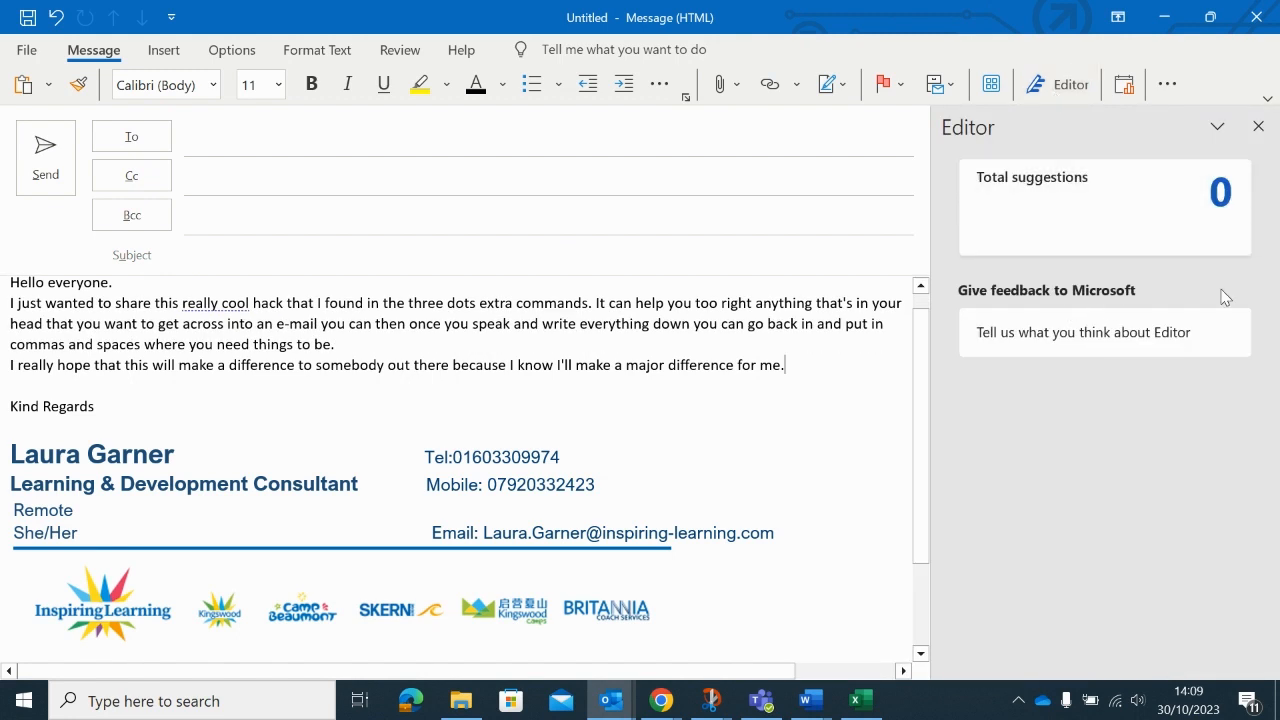
left_click(1258, 126)
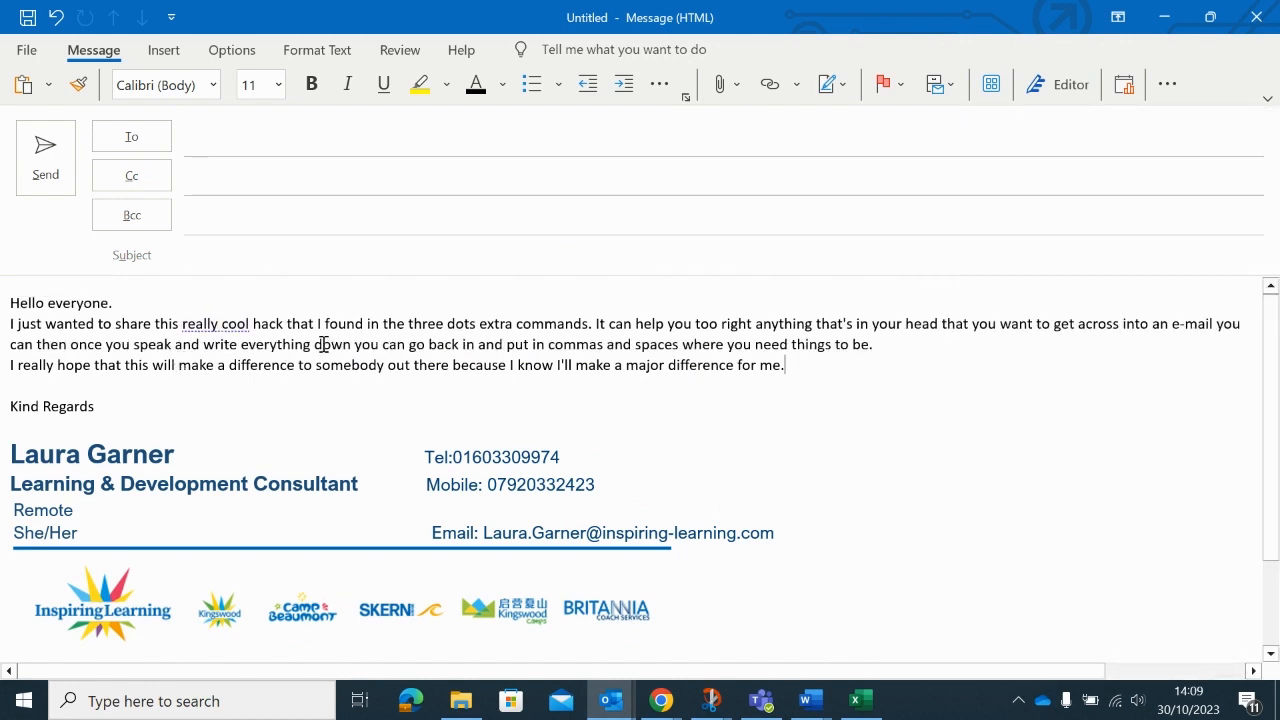
right_click(214, 330)
left_click(266, 382)
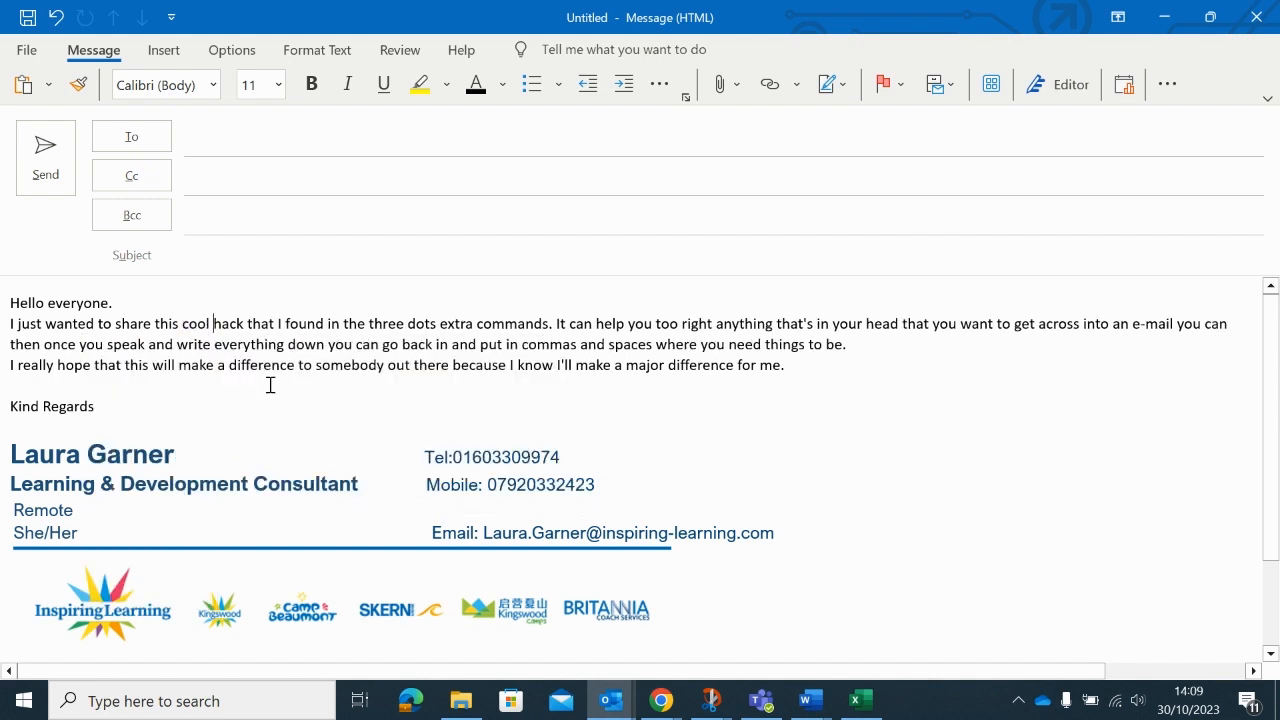
Open the draft message in Immersive Reader and set the page color to light periwinkle blue.
left_click(1168, 86)
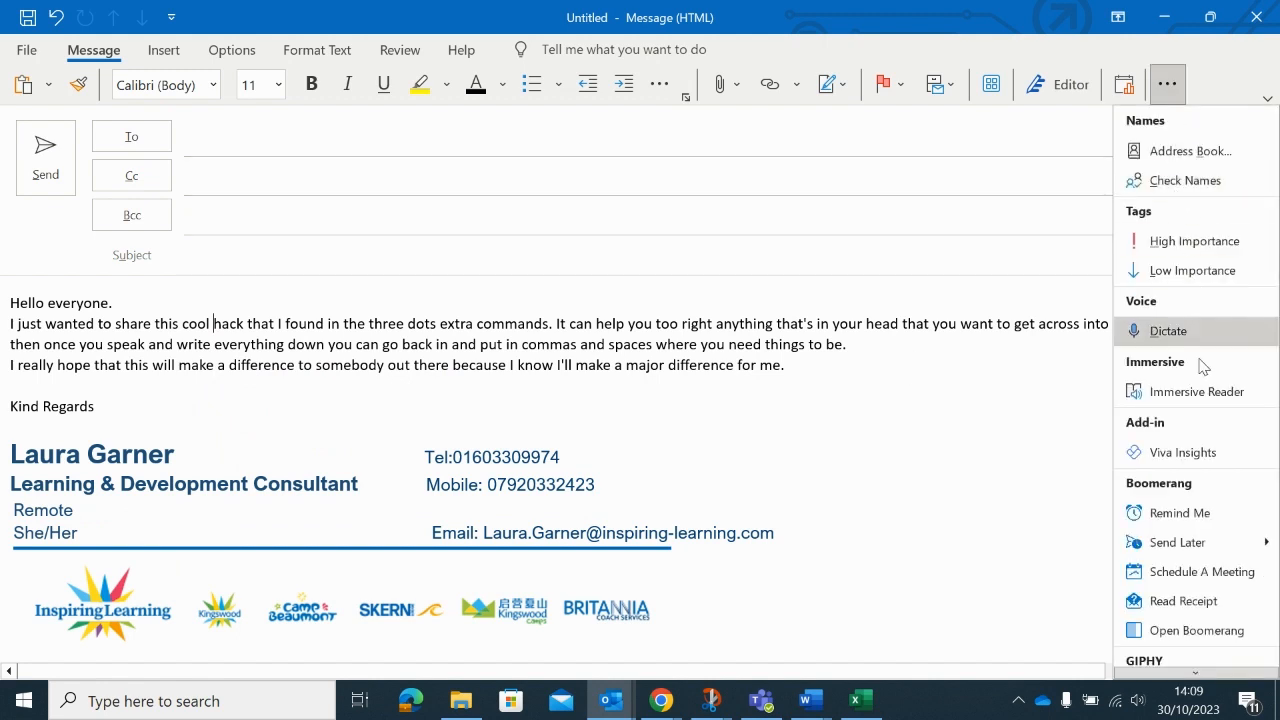
left_click(1181, 394)
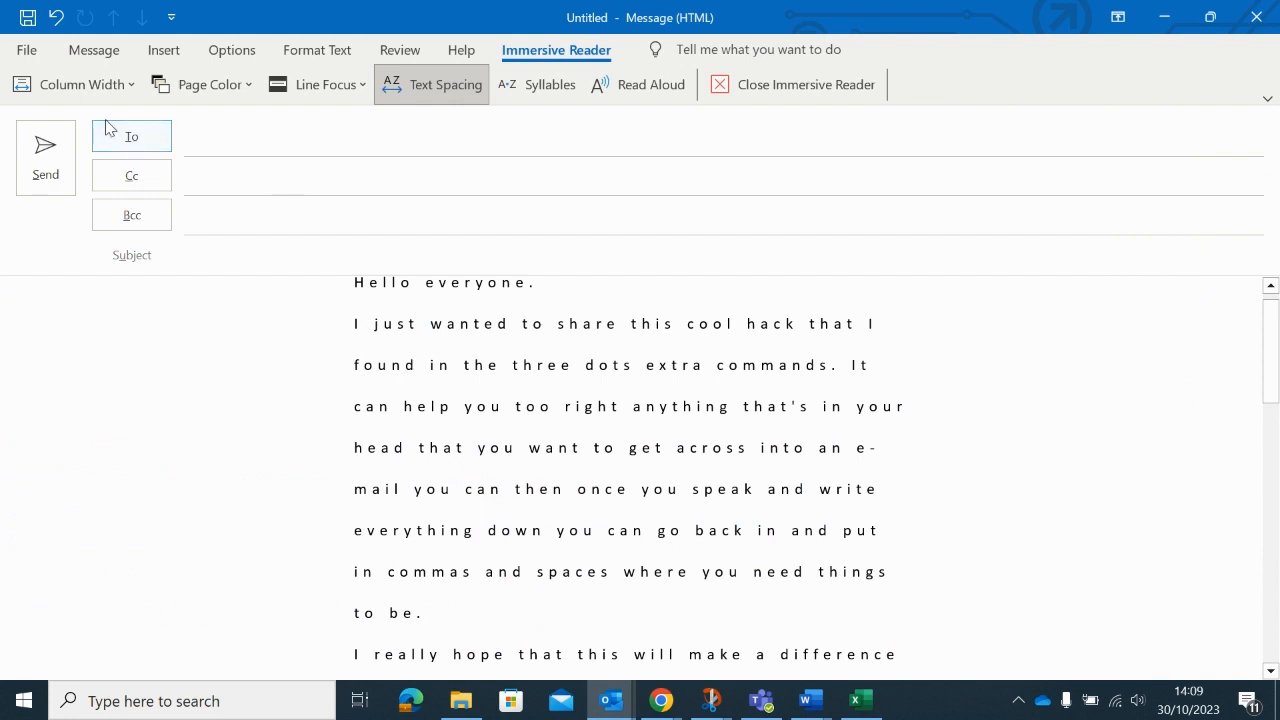
left_click(244, 92)
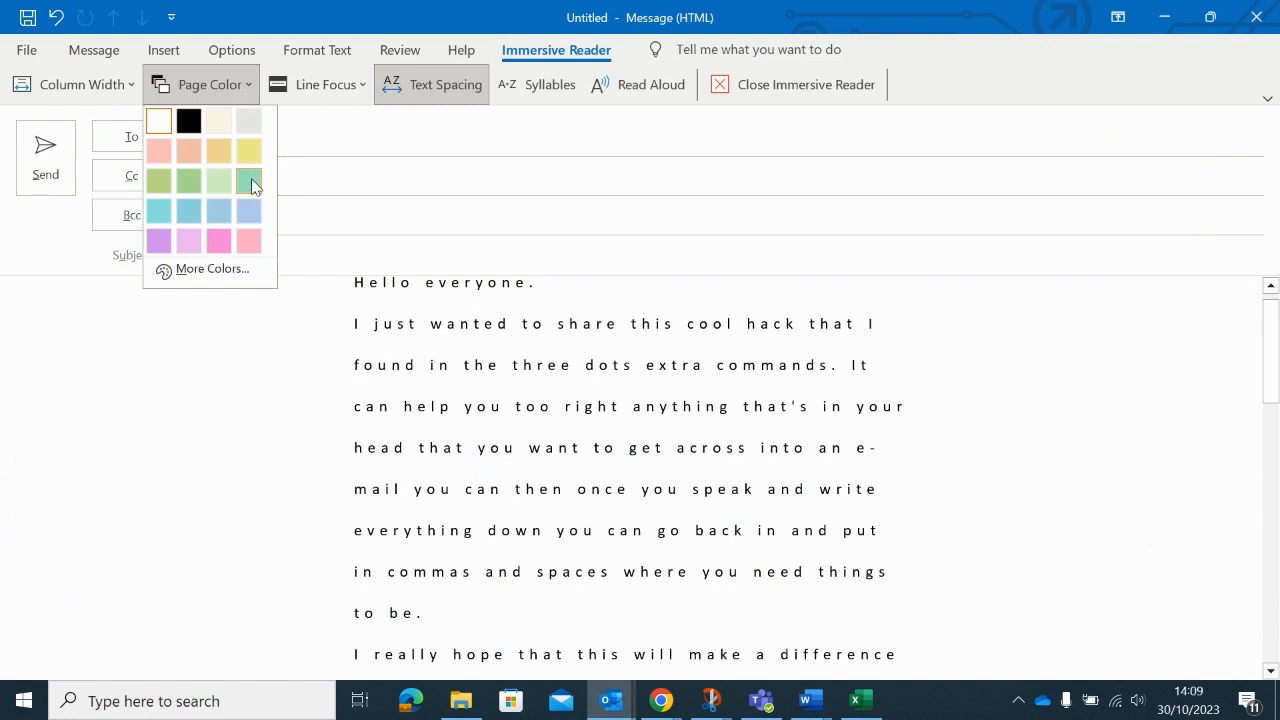
left_click(249, 211)
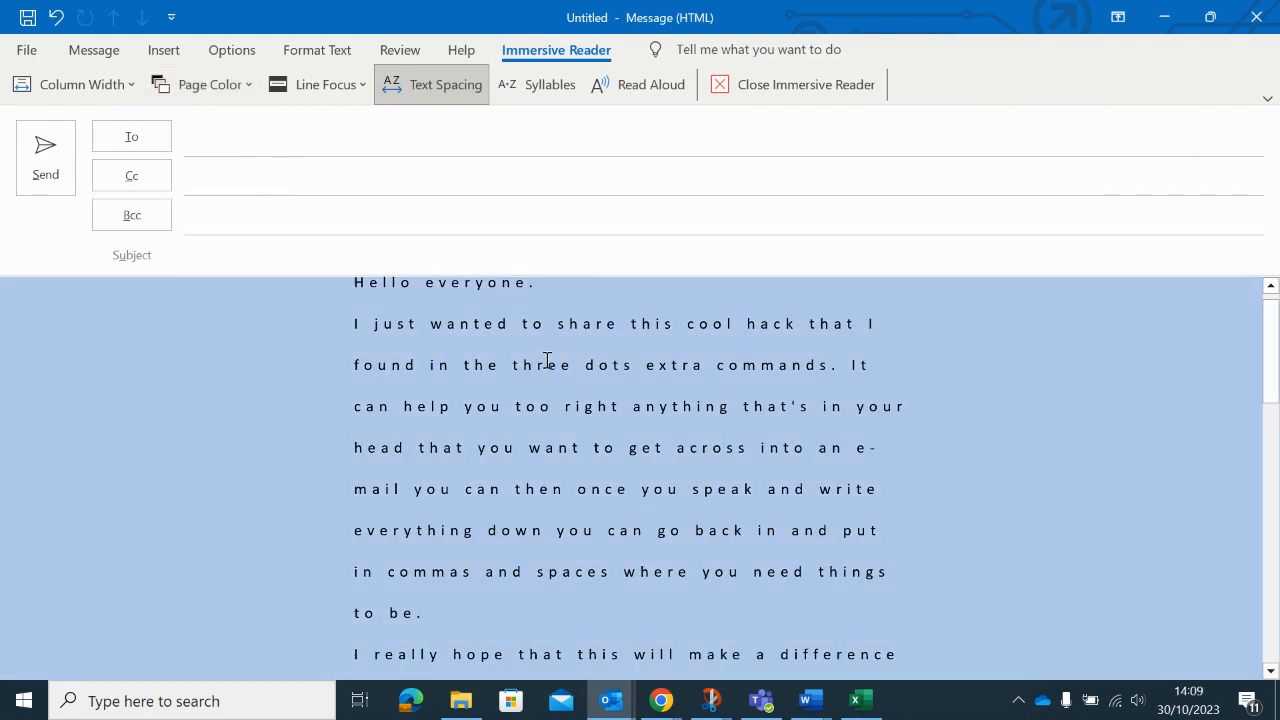
Have the draft read aloud from "Hello everyone." through the end of the body text and pause the playback.
scroll(491, 364, "up", 1)
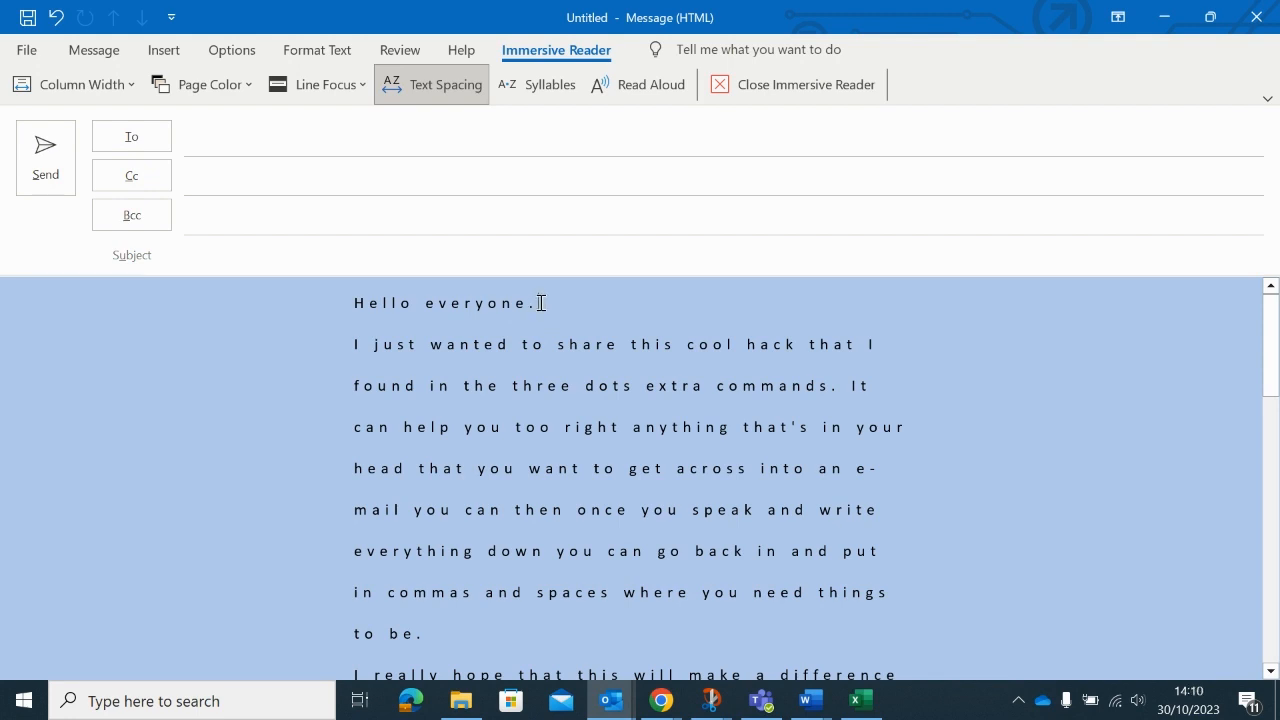
left_click(356, 303)
left_click(631, 92)
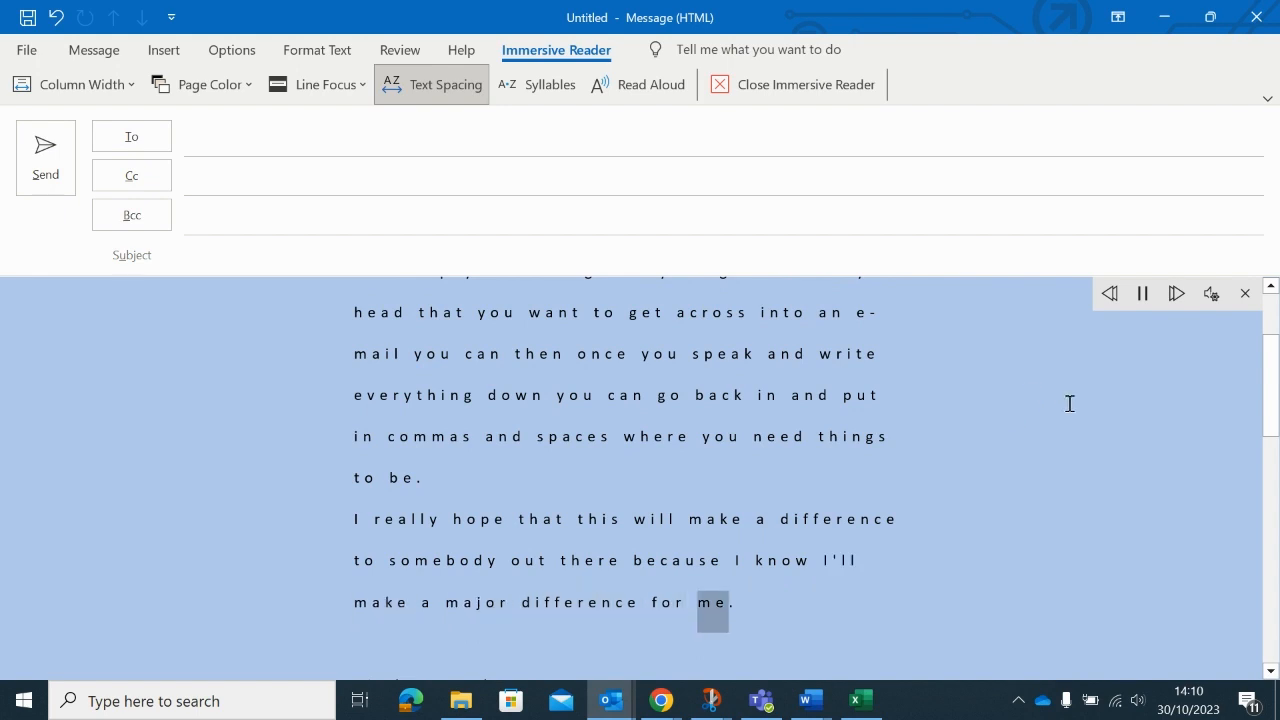
left_click(1143, 294)
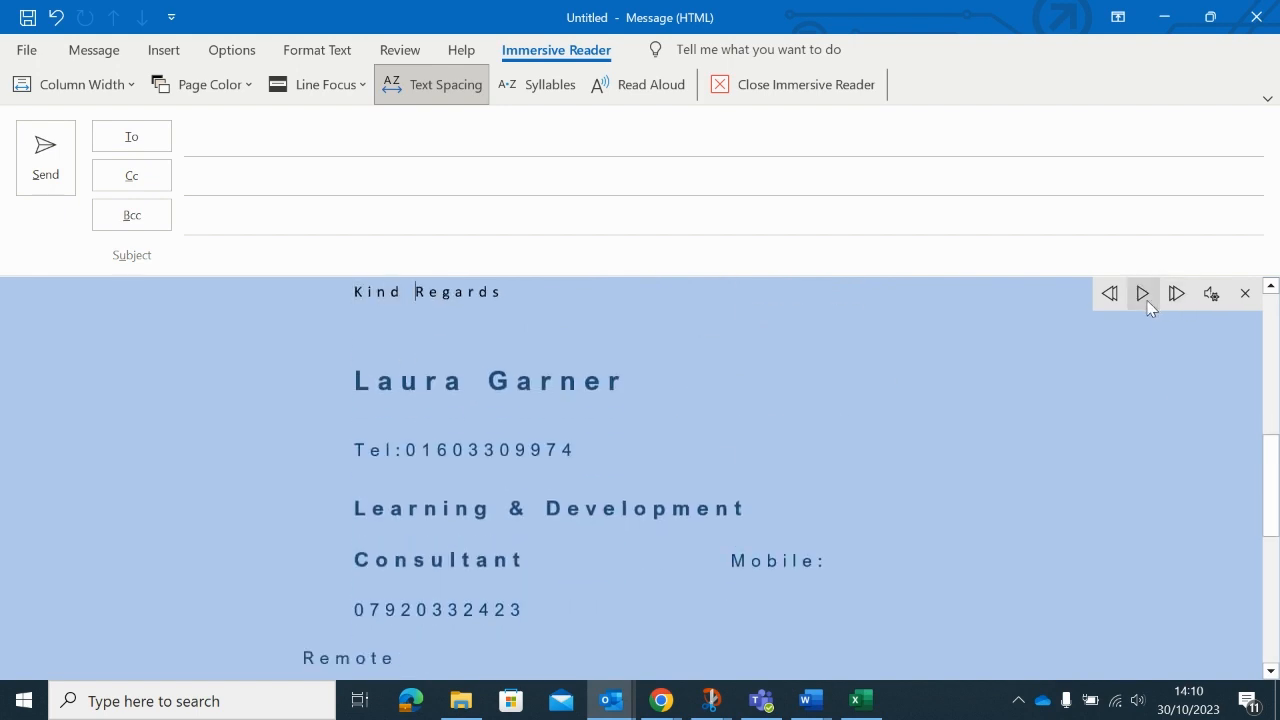
Try One Line focus on the draft, reset line focus to None, and close Immersive Reader.
scroll(734, 411, "up", 10)
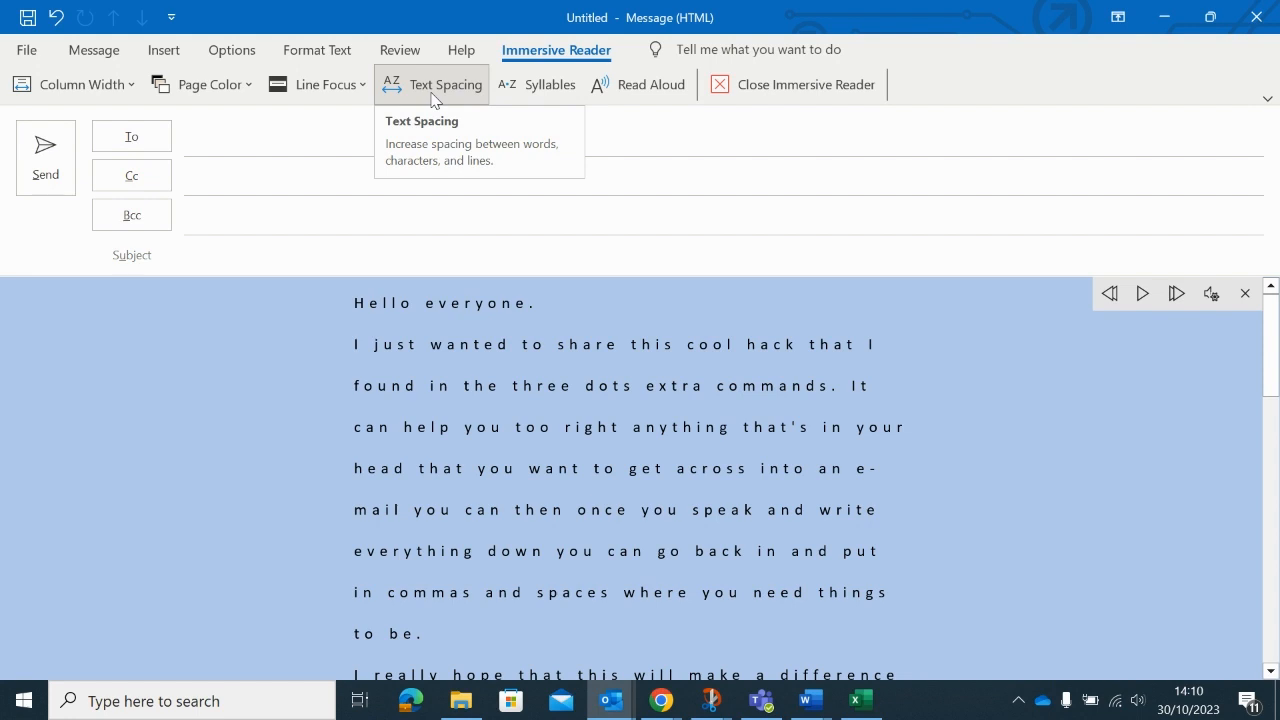
left_click(340, 89)
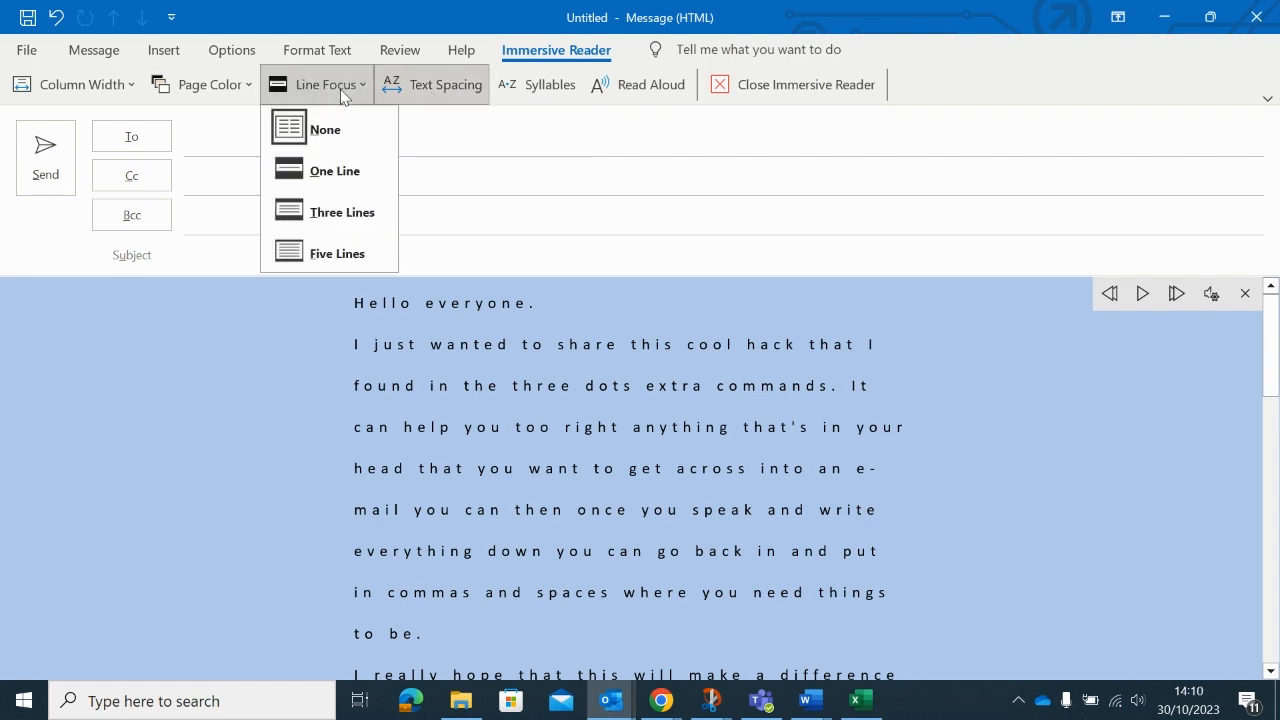
left_click(365, 171)
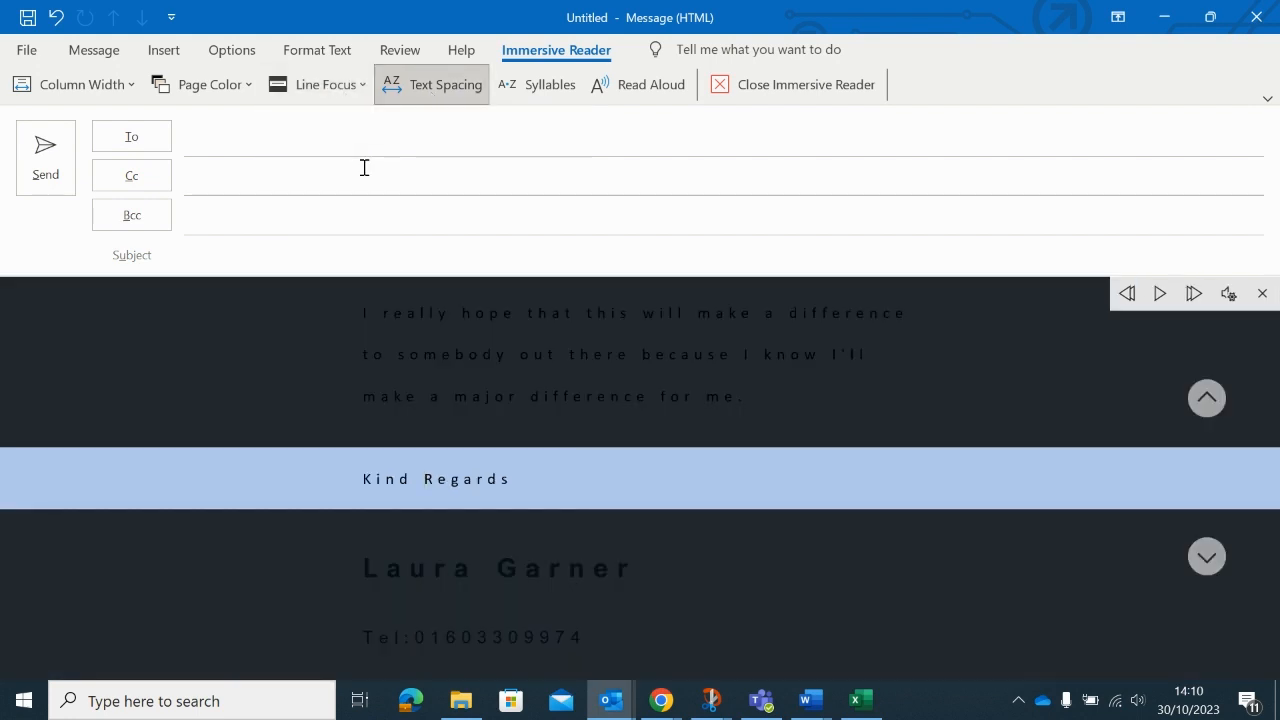
left_click(350, 90)
left_click(336, 130)
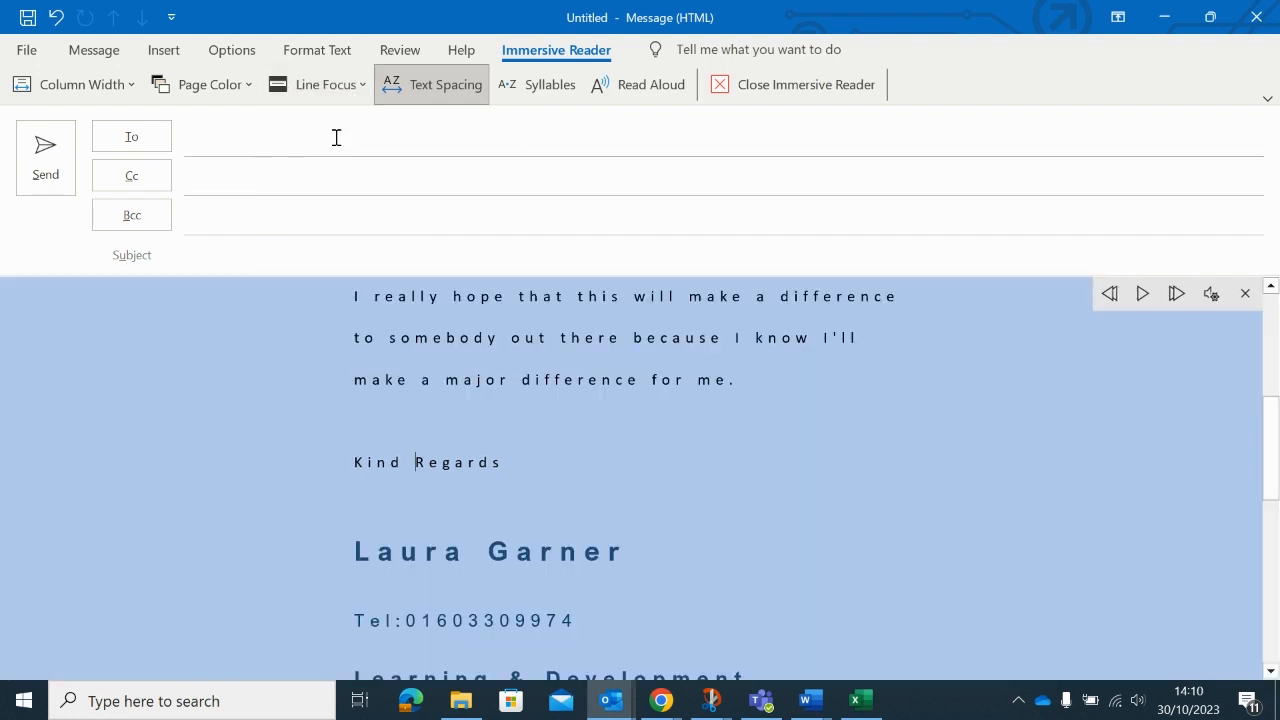
scroll(707, 568, "up", 4)
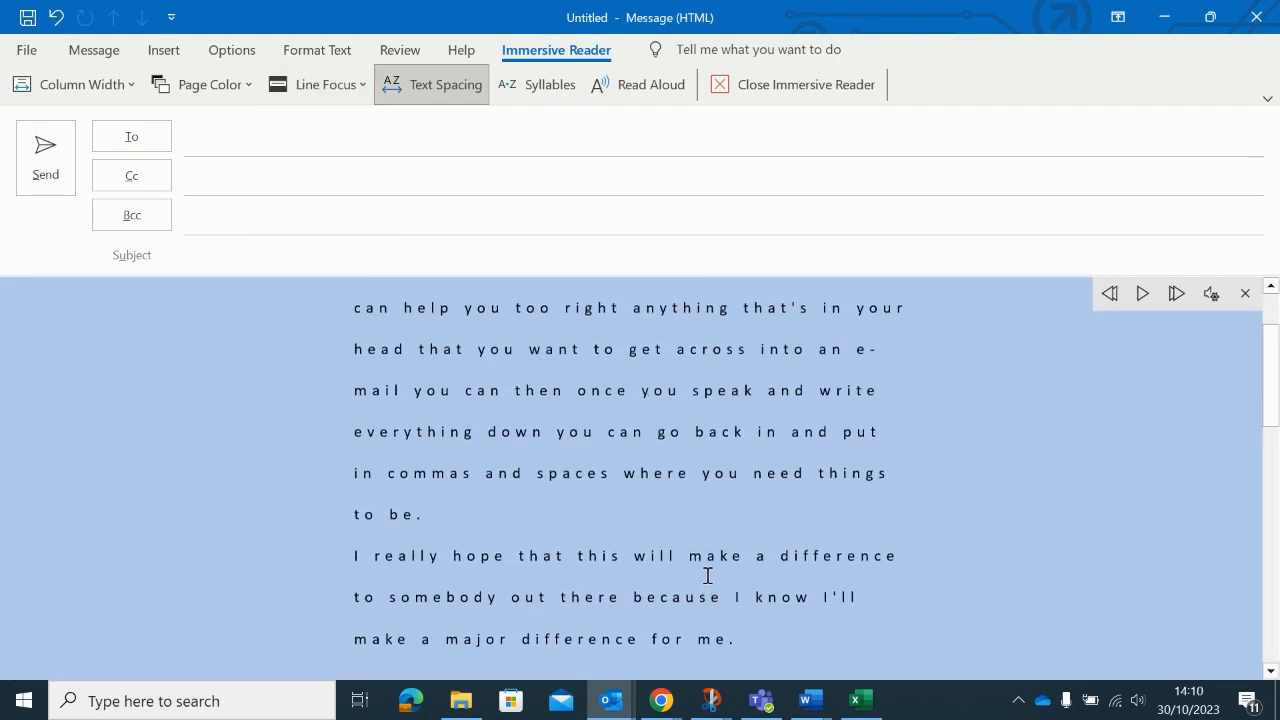
left_click(730, 88)
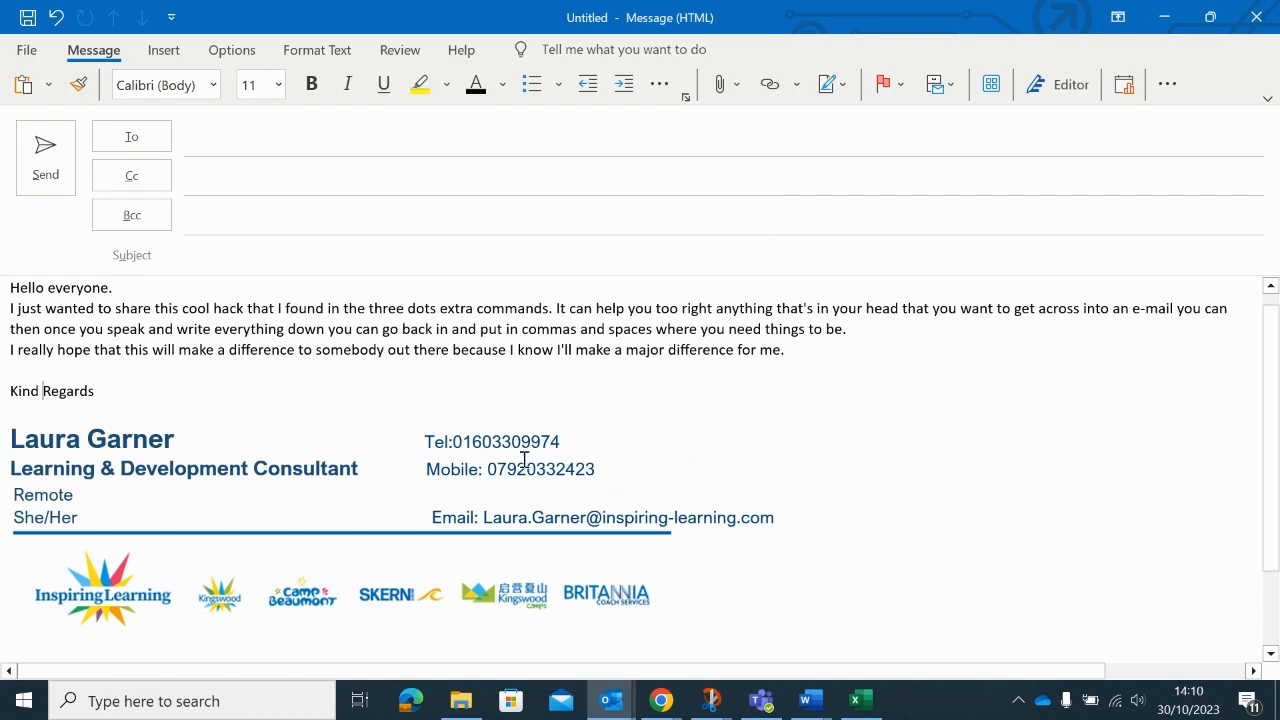